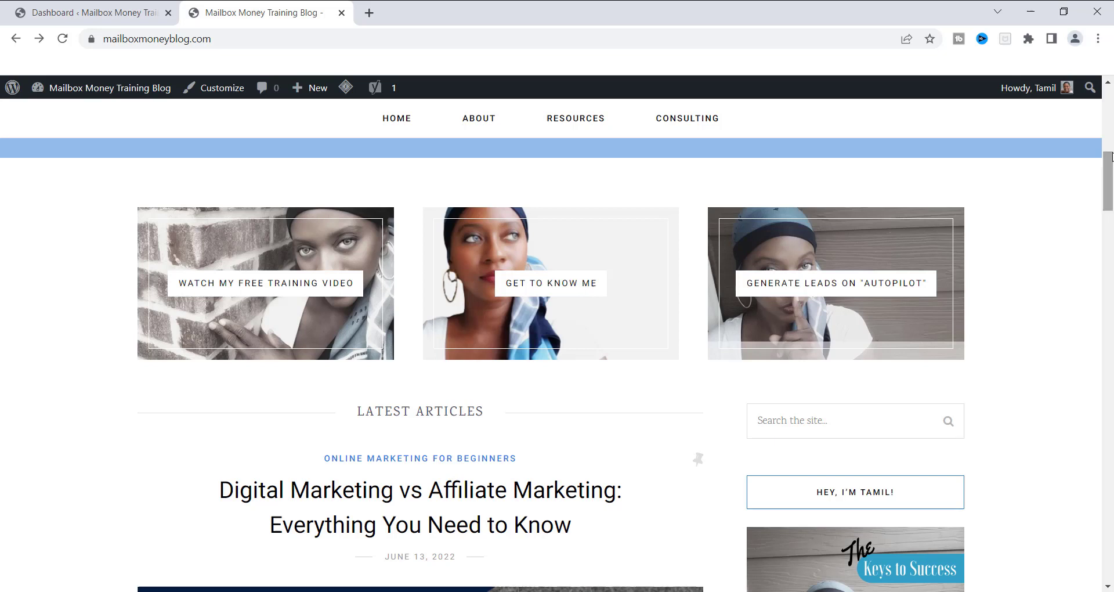
Scroll the live blog home page down to the 'Looking For The Best Network Marketing Tips' post card.
{"action": "left_click_drag", "start_coordinate": [1112, 157], "coordinate": [1112, 179]}
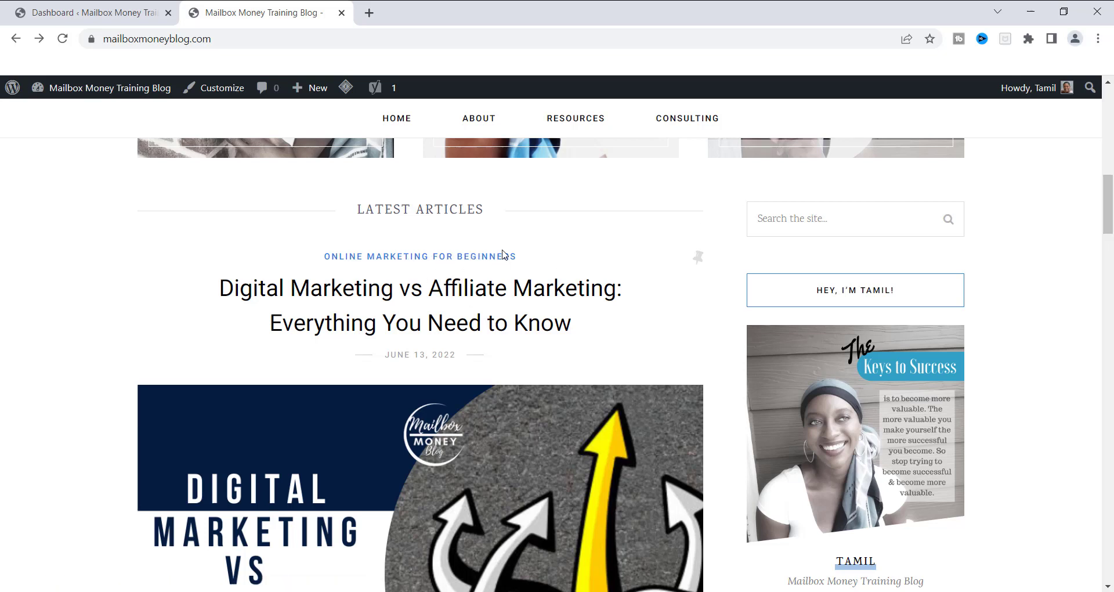
{"action": "left_click_drag", "start_coordinate": [1110, 186], "coordinate": [1110, 390]}
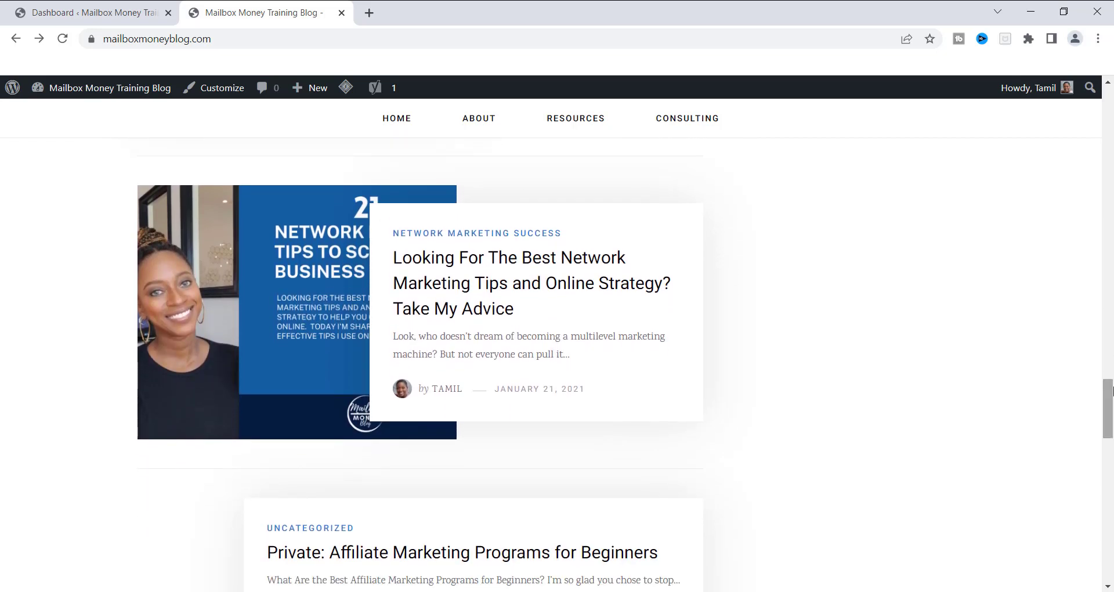
Open the Network Marketing Tips post and dismiss the free-guide signup popup.
{"action": "left_click", "coordinate": [510, 284]}
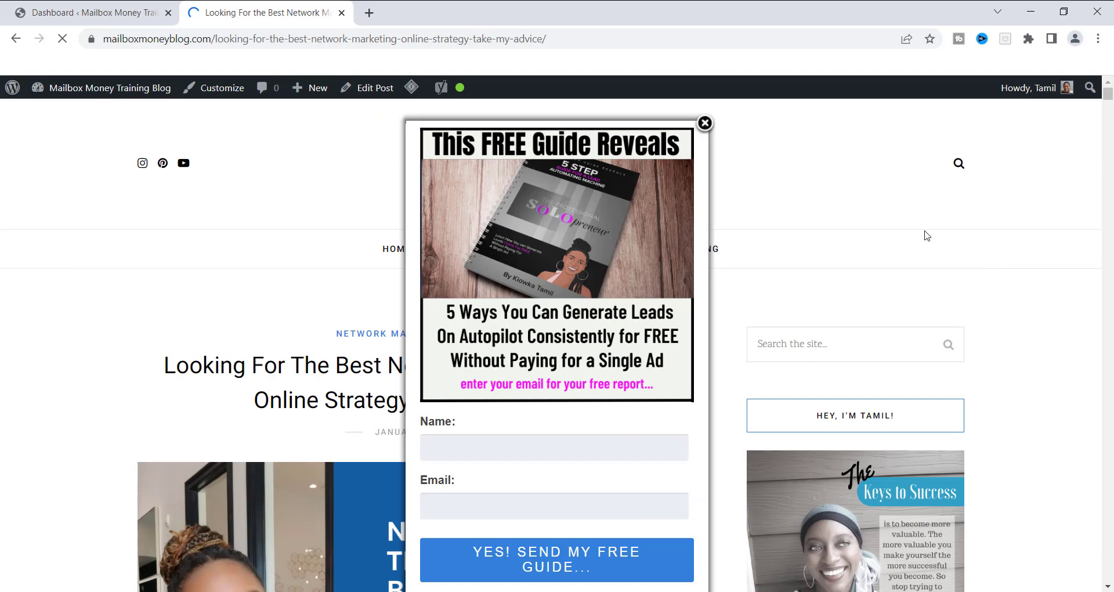
{"action": "left_click", "coordinate": [743, 153]}
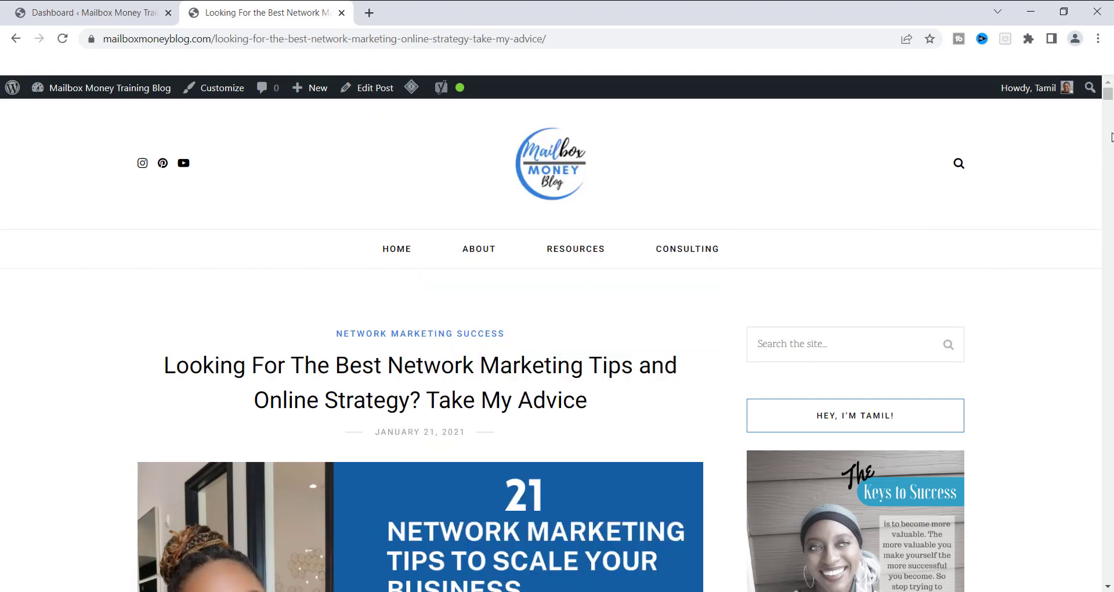
{"action": "left_click_drag", "start_coordinate": [1107, 98], "coordinate": [1108, 147]}
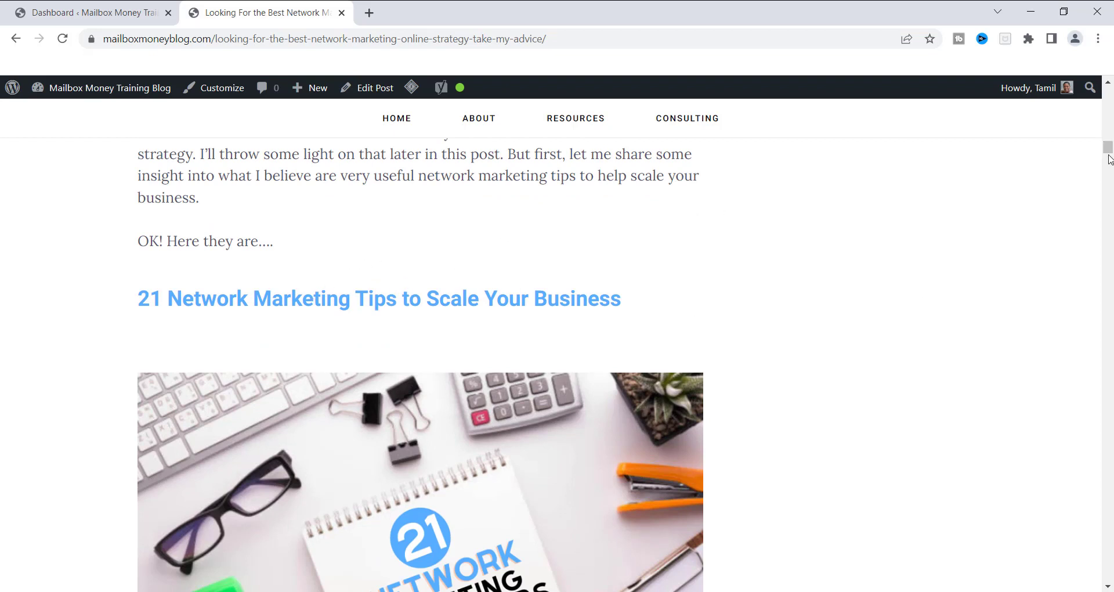
Read down through the post's tips, then return to the admin Dashboard tab.
{"action": "scroll", "coordinate": [1109, 157], "scroll_direction": "down", "scroll_amount": 4}
{"action": "scroll", "coordinate": [1109, 158], "scroll_direction": "down", "scroll_amount": 2}
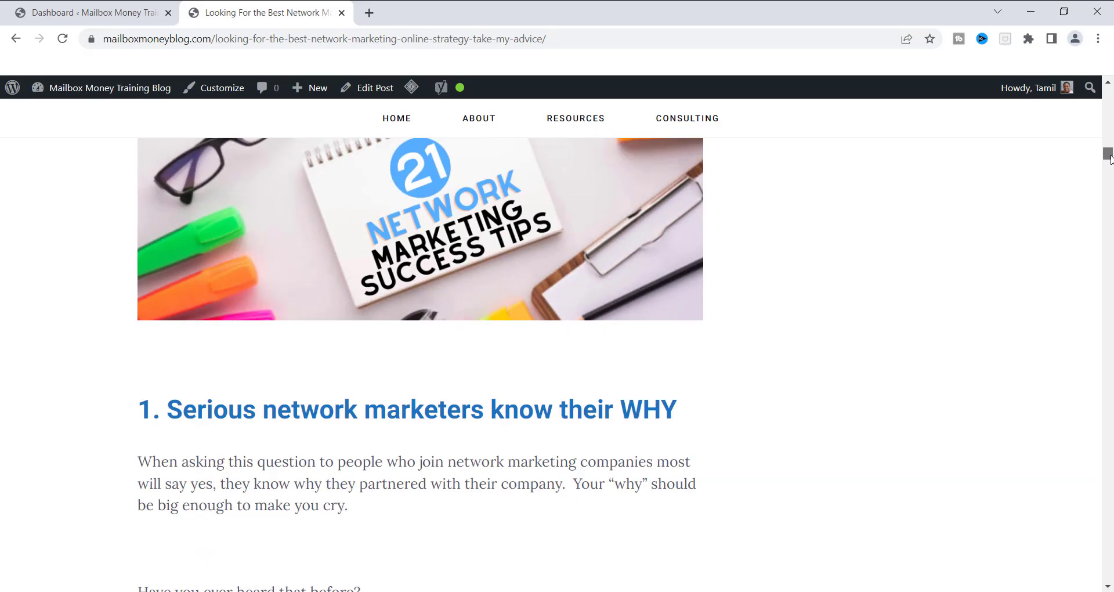
{"action": "scroll", "coordinate": [1110, 158], "scroll_direction": "down", "scroll_amount": 1}
{"action": "scroll", "coordinate": [1110, 158], "scroll_direction": "down", "scroll_amount": 2}
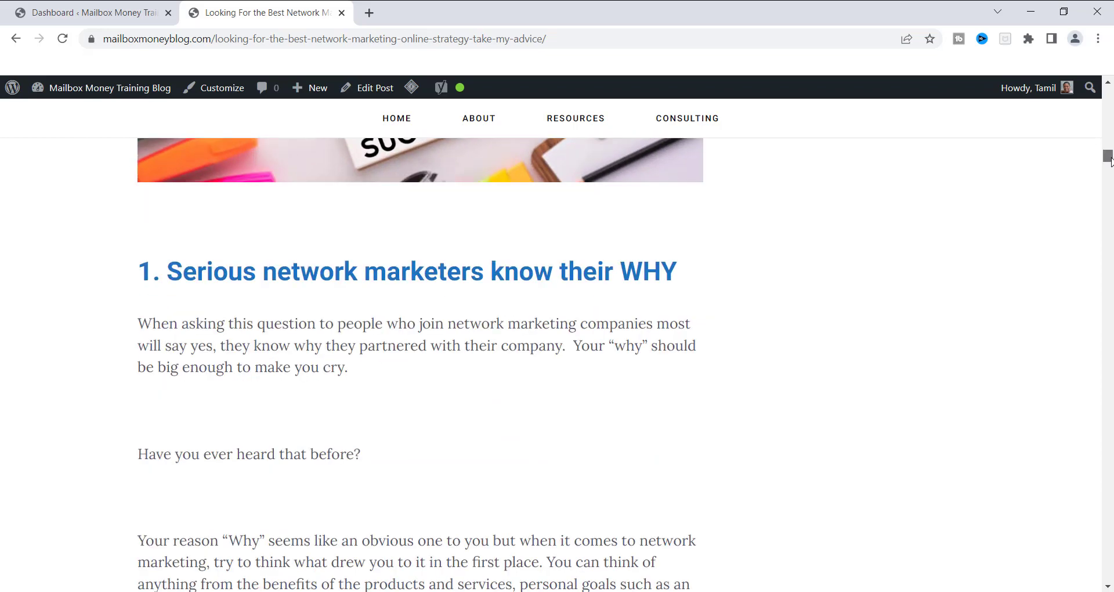
{"action": "left_click_drag", "start_coordinate": [1110, 160], "coordinate": [1110, 184]}
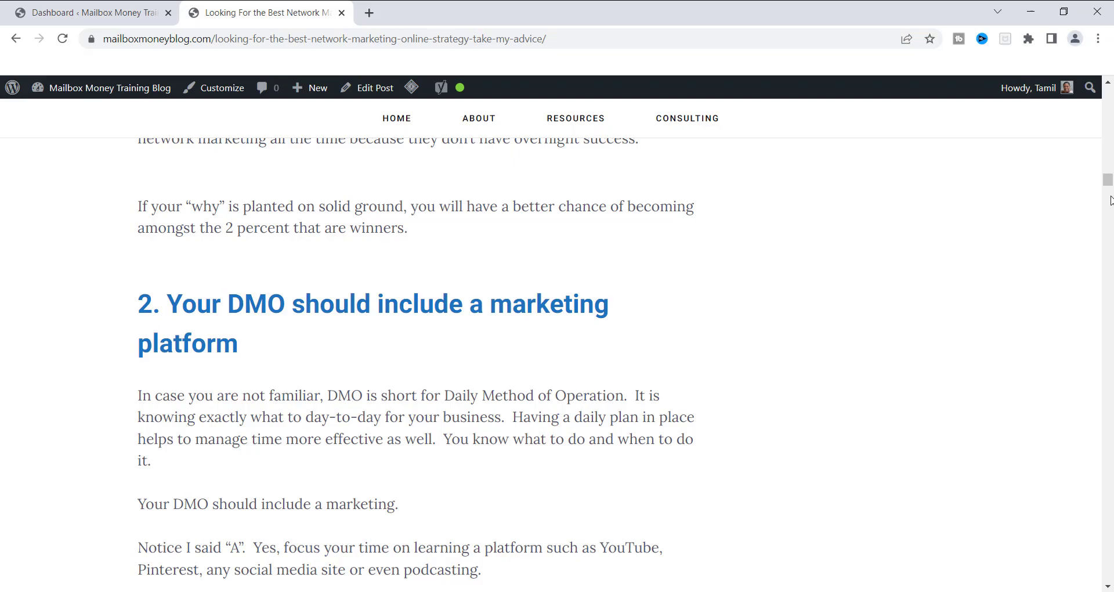
{"action": "left_click_drag", "start_coordinate": [1107, 179], "coordinate": [1109, 94]}
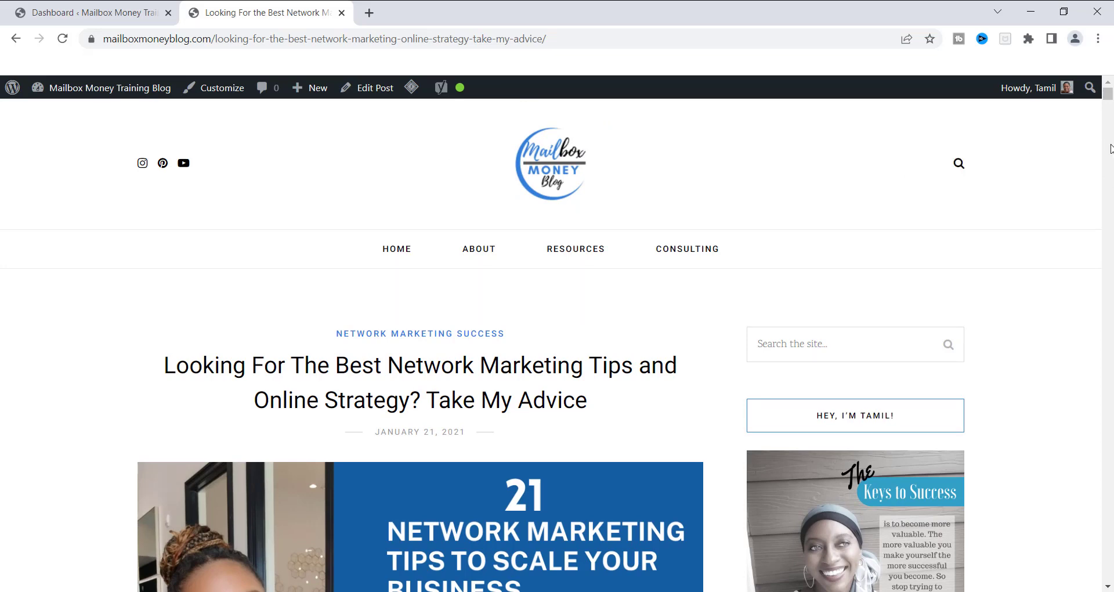
{"action": "left_click_drag", "start_coordinate": [1108, 94], "coordinate": [1110, 99]}
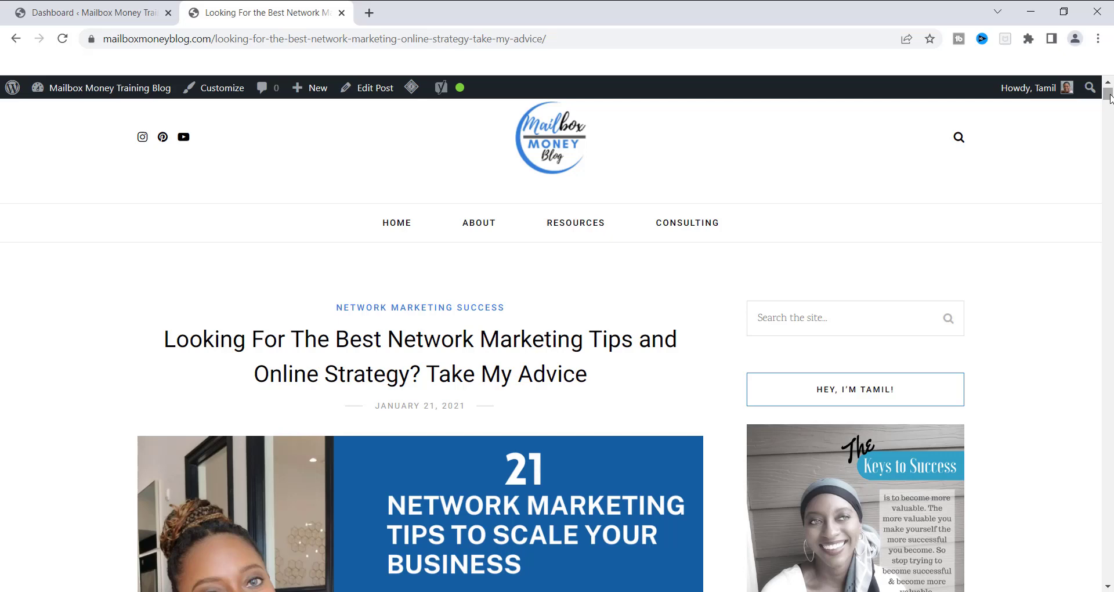
{"action": "key", "text": "ctrl+shift+Tab"}
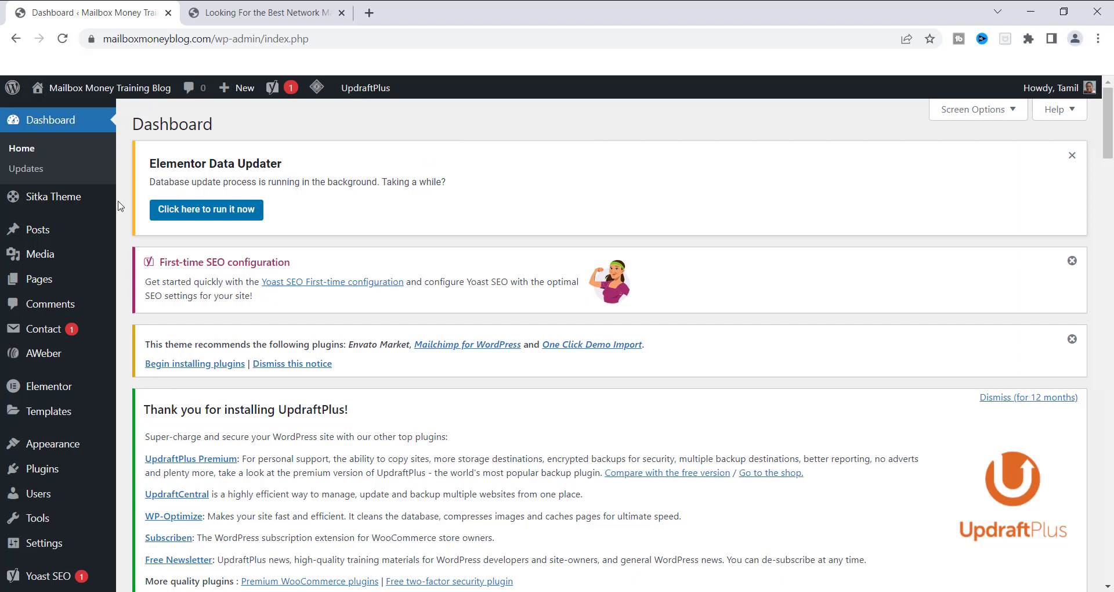
Open Appearance > Customize and scroll through the Sitka theme's settings sections.
{"action": "mouse_move", "coordinate": [43, 287]}
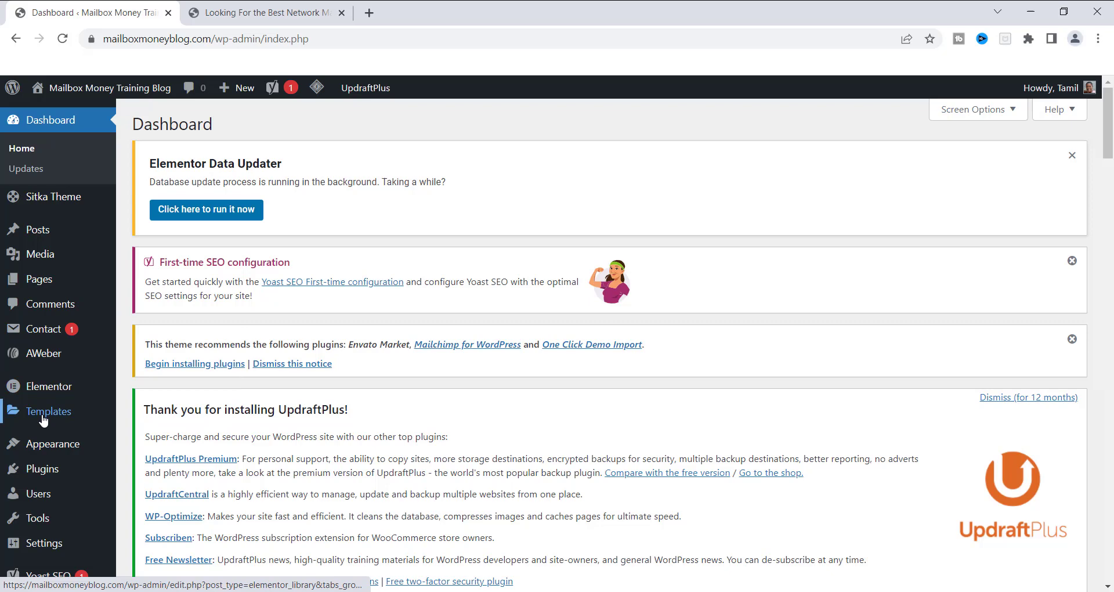
{"action": "mouse_move", "coordinate": [48, 445]}
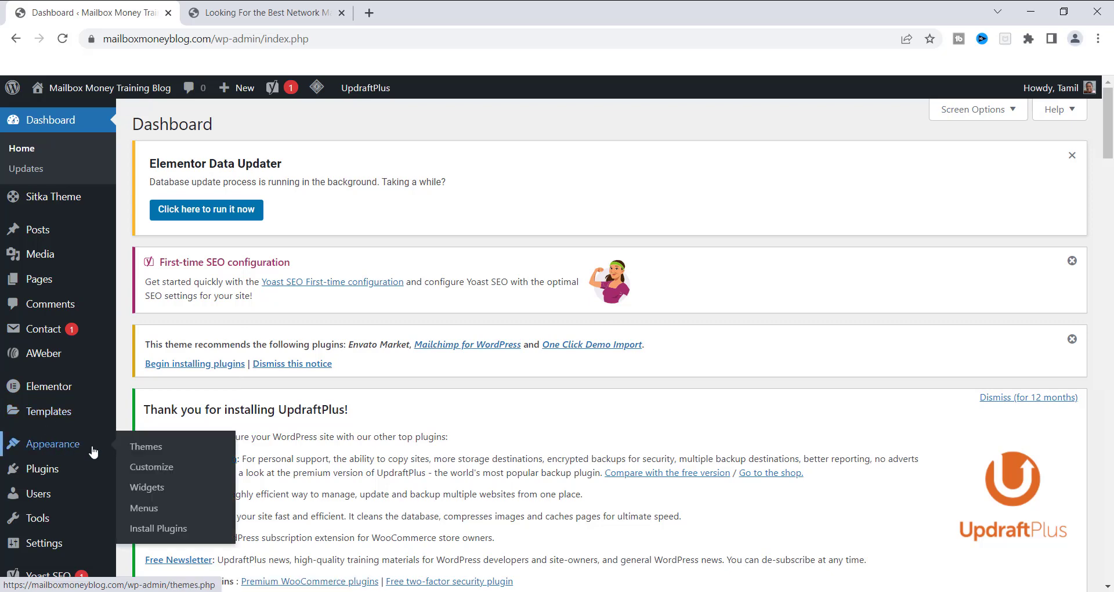
{"action": "left_click", "coordinate": [147, 471]}
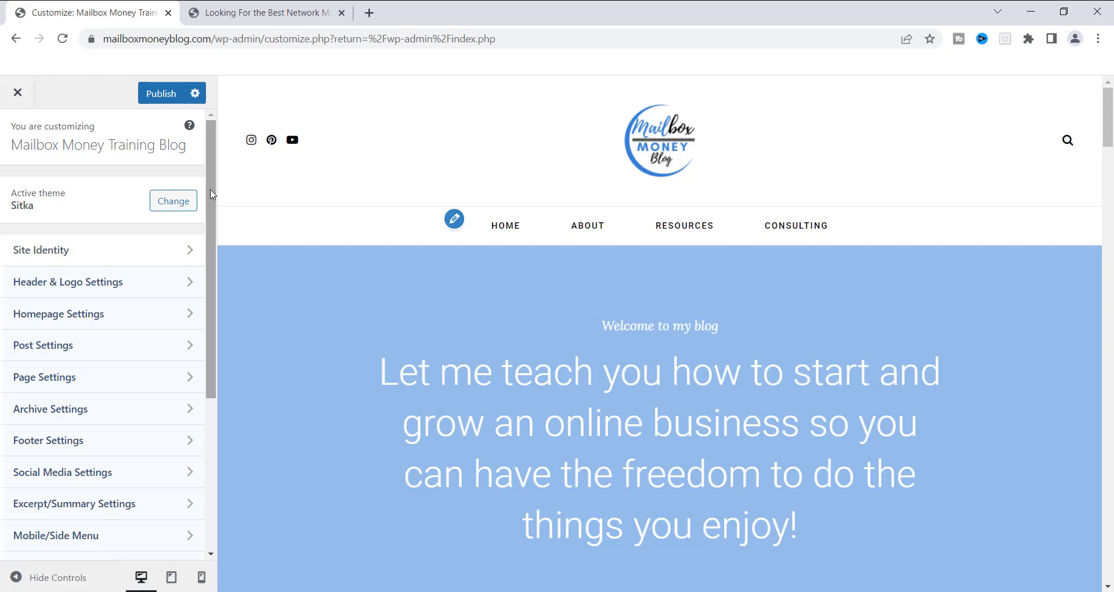
{"action": "left_click_drag", "start_coordinate": [211, 194], "coordinate": [207, 288]}
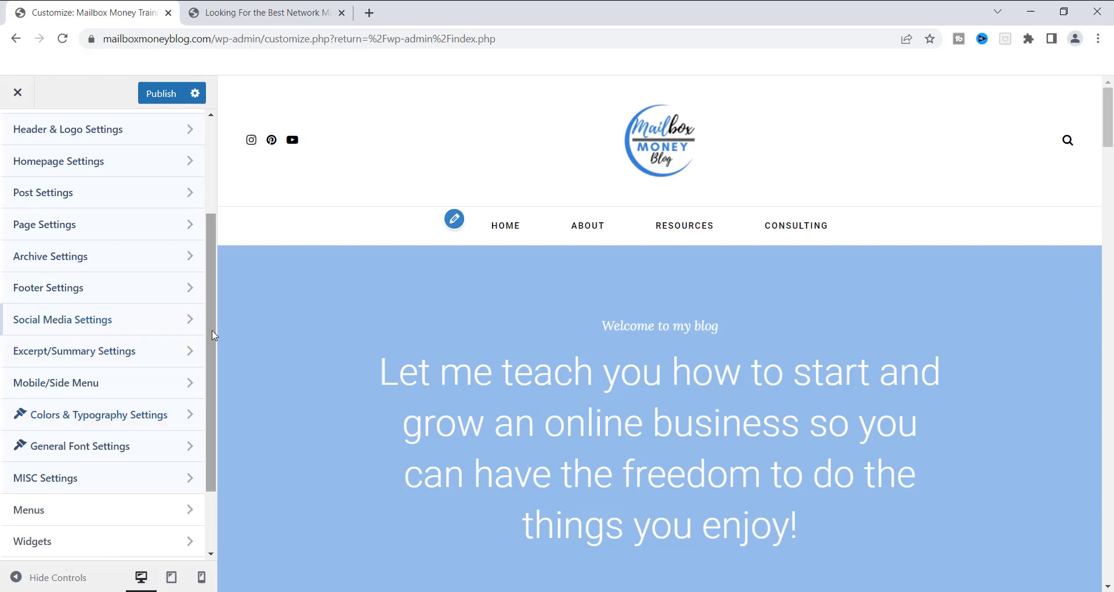
{"action": "mouse_move", "coordinate": [213, 336]}
{"action": "left_mouse_down"}
{"action": "mouse_move", "coordinate": [214, 289]}
{"action": "mouse_move", "coordinate": [214, 326]}
{"action": "left_mouse_up"}
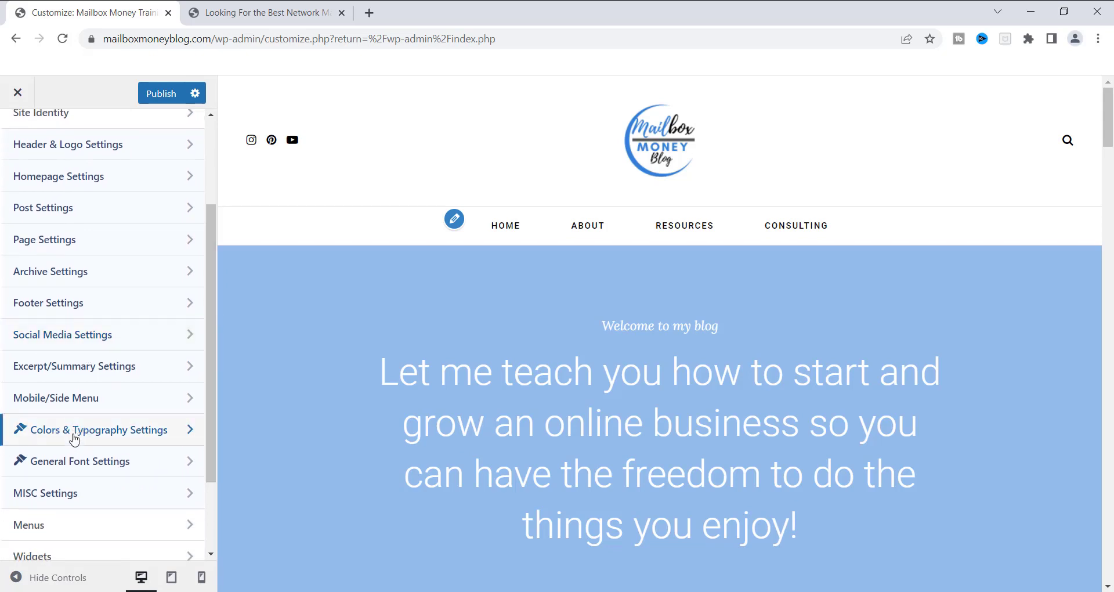
Open Colors & Typography > Single Posts/Pages > Post/Page Content, then view the live post.
{"action": "left_click", "coordinate": [74, 440]}
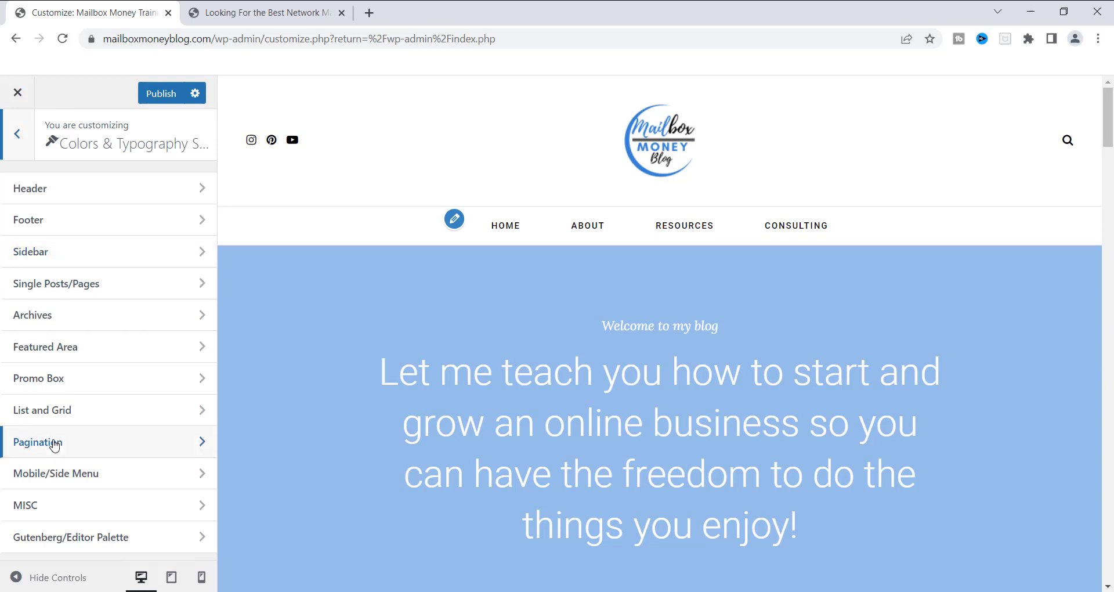
{"action": "left_click", "coordinate": [54, 286]}
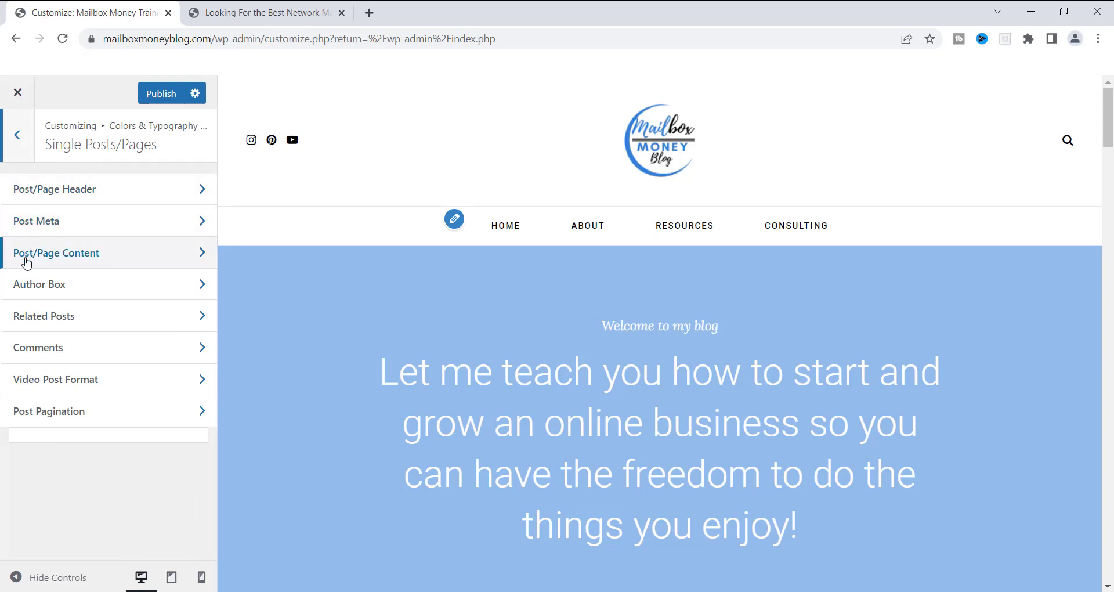
{"action": "left_click", "coordinate": [88, 255]}
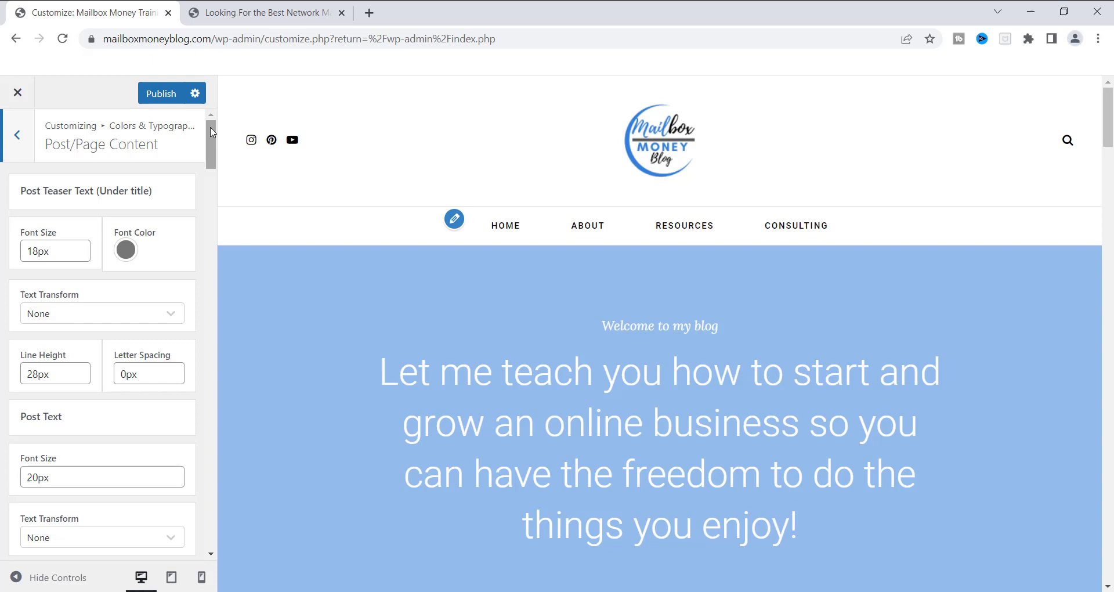
{"action": "scroll", "coordinate": [211, 132], "scroll_direction": "down", "scroll_amount": 3}
{"action": "scroll", "coordinate": [212, 132], "scroll_direction": "up", "scroll_amount": 3}
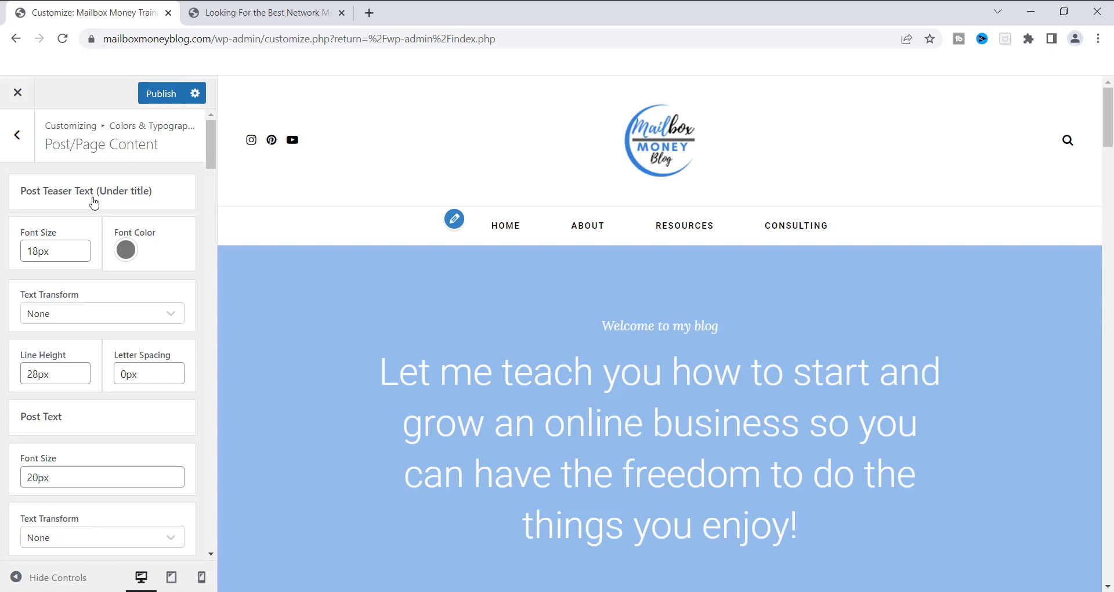
{"action": "left_click", "coordinate": [246, 14]}
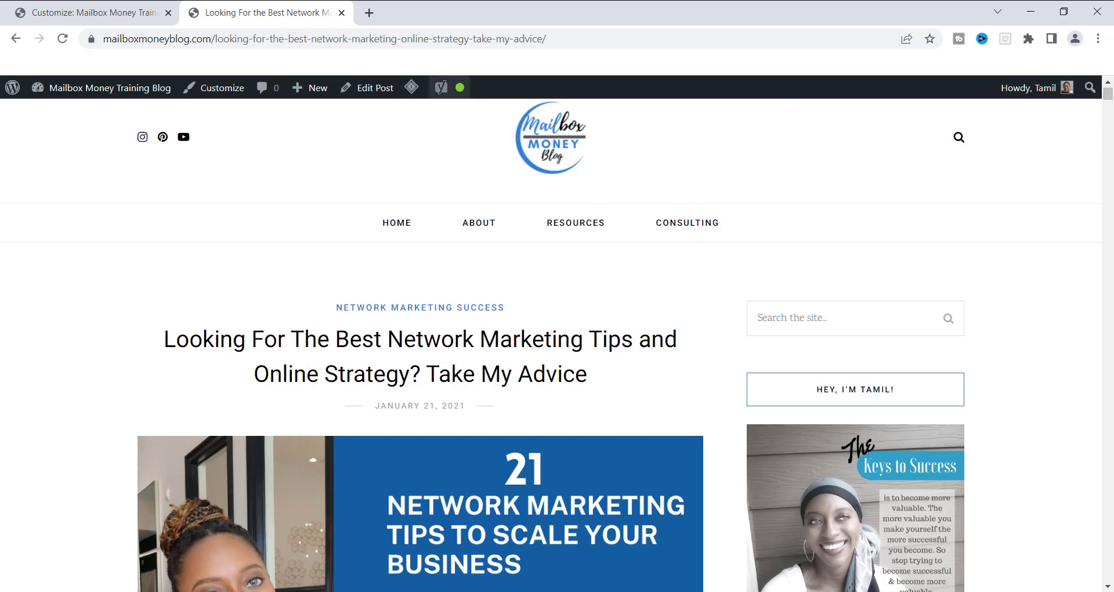
Check the teaser text in the home page post list, then return to Post/Page Content settings.
{"action": "left_click", "coordinate": [15, 41]}
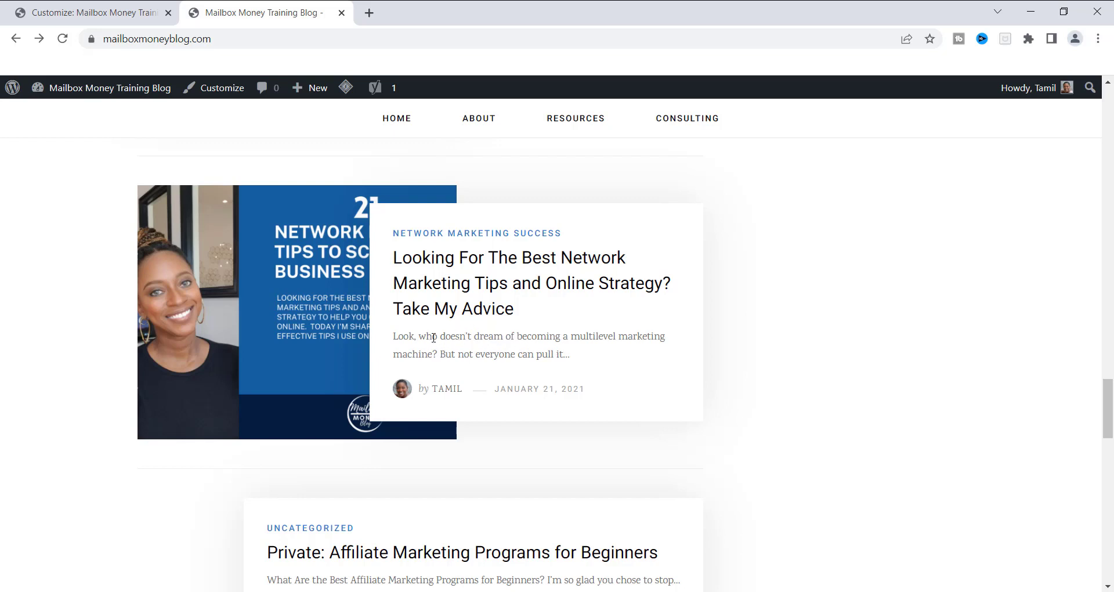
{"action": "left_click", "coordinate": [78, 16]}
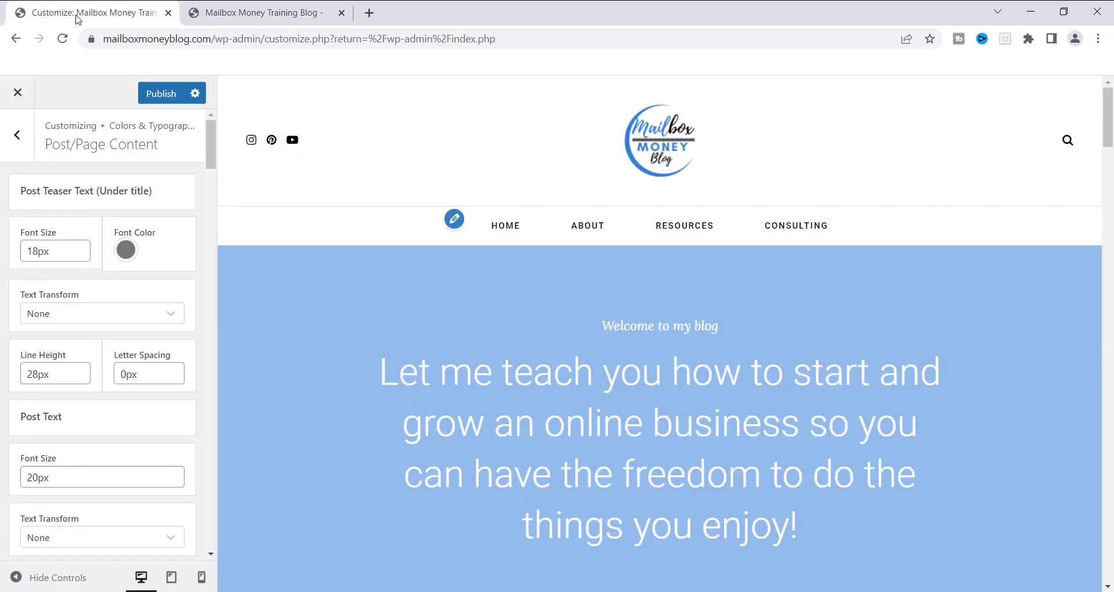
Close the teaser Font Color picker and scroll to Post Text (20px, 1.5 line height).
{"action": "left_click", "coordinate": [126, 251]}
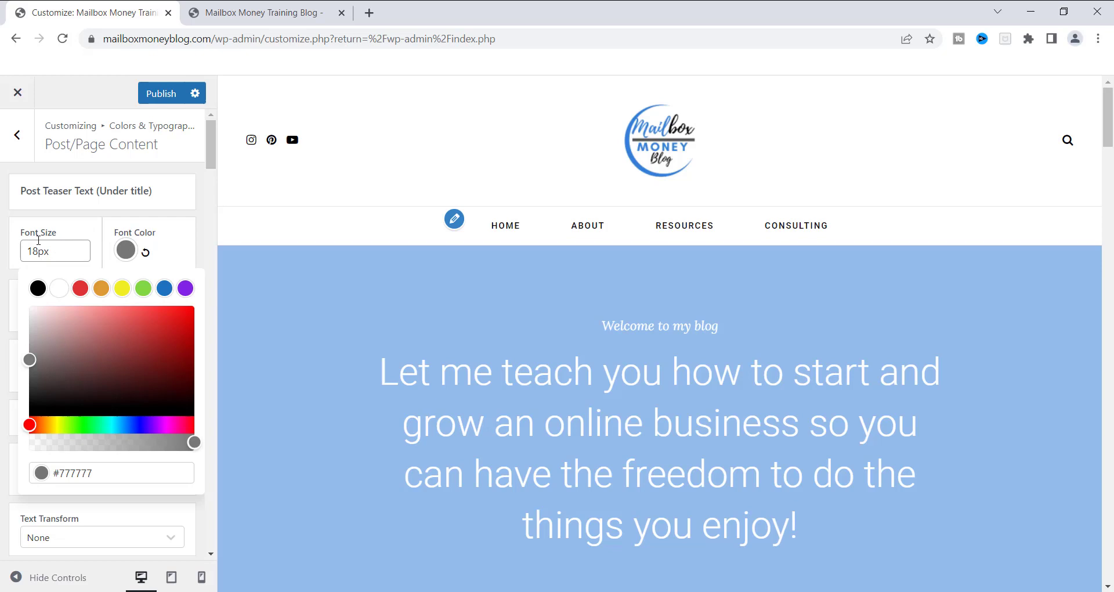
{"action": "left_click", "coordinate": [213, 150]}
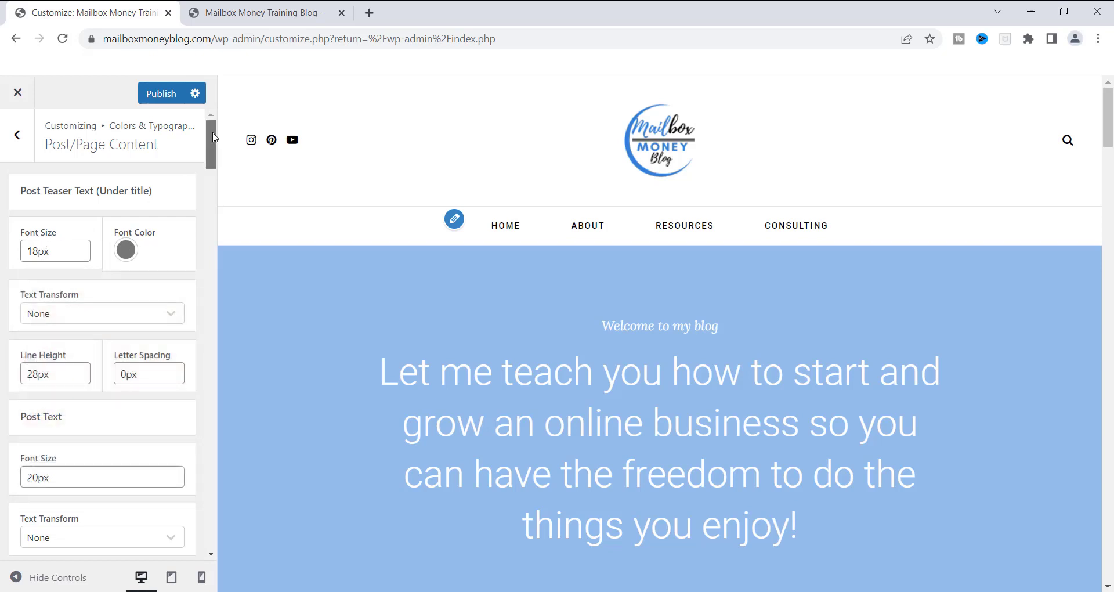
{"action": "scroll", "coordinate": [214, 149], "scroll_direction": "down", "scroll_amount": 2}
{"action": "left_click_drag", "start_coordinate": [214, 149], "coordinate": [216, 160]}
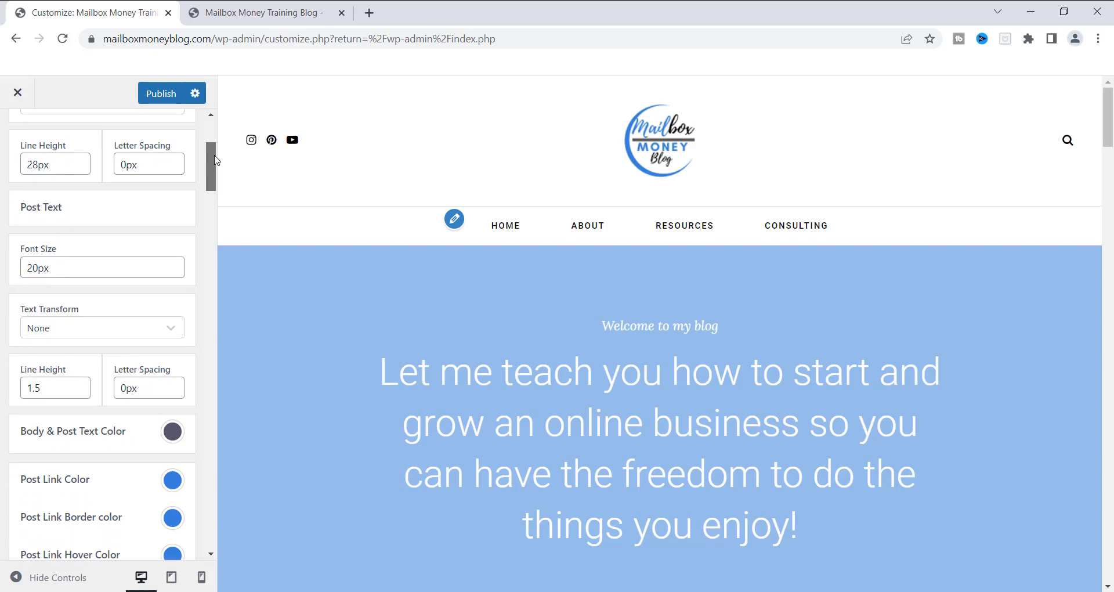
{"action": "left_click", "coordinate": [173, 433]}
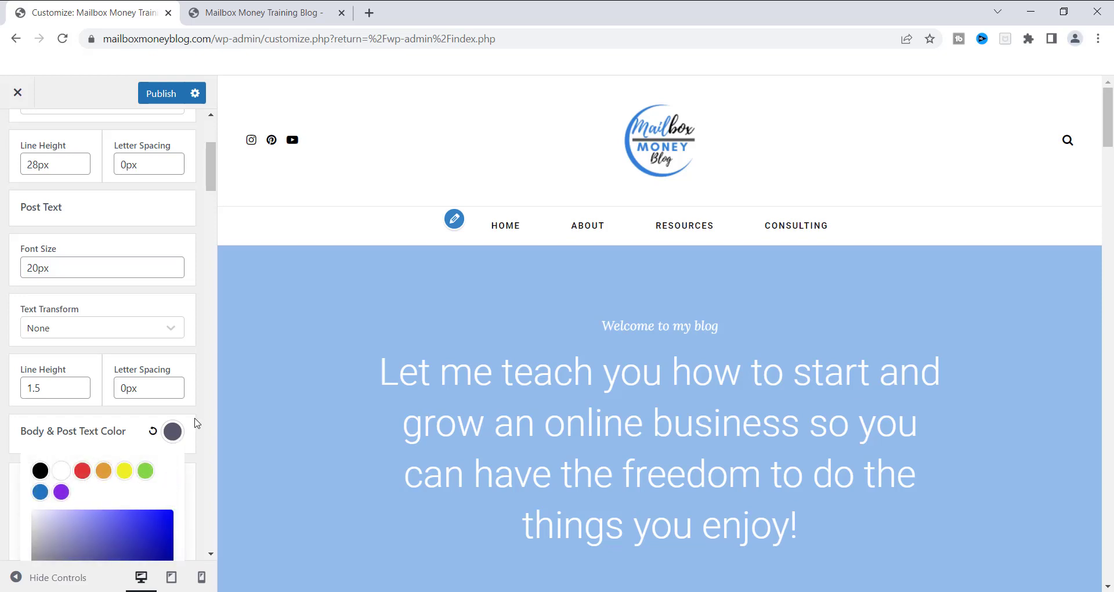
{"action": "left_click", "coordinate": [211, 554]}
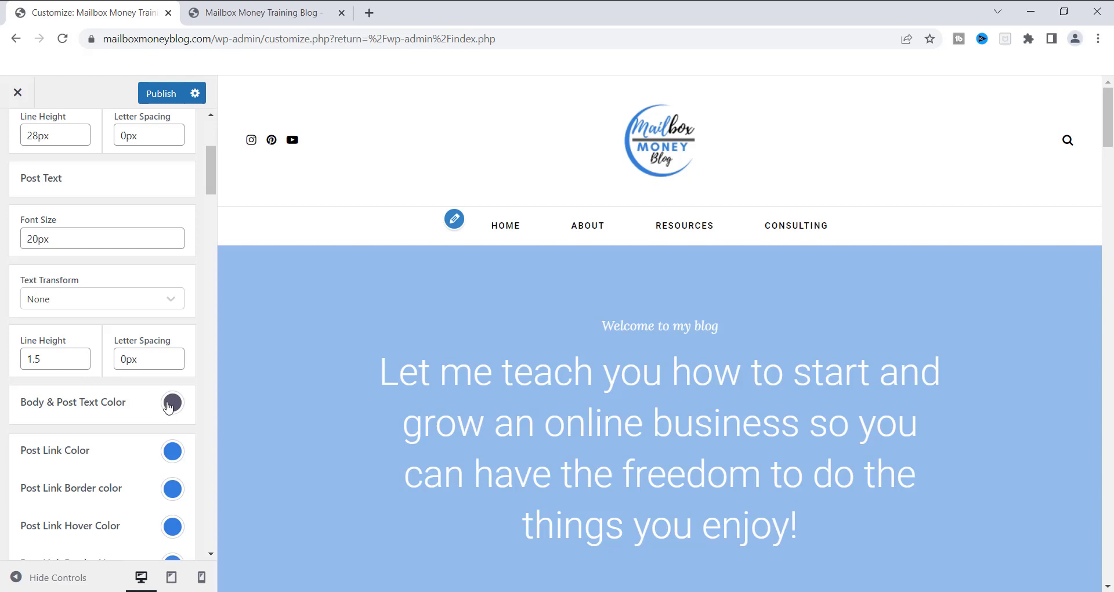
{"action": "left_click", "coordinate": [210, 553]}
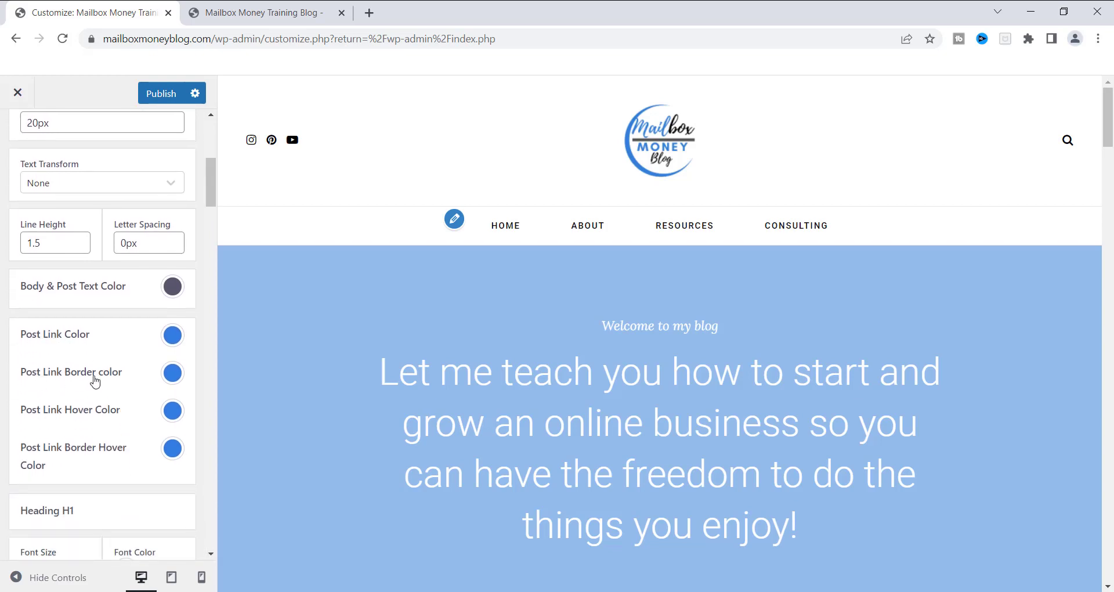
Open the Network Marketing Tips post on the live blog and scroll to its light-blue subheading.
{"action": "left_click", "coordinate": [261, 16]}
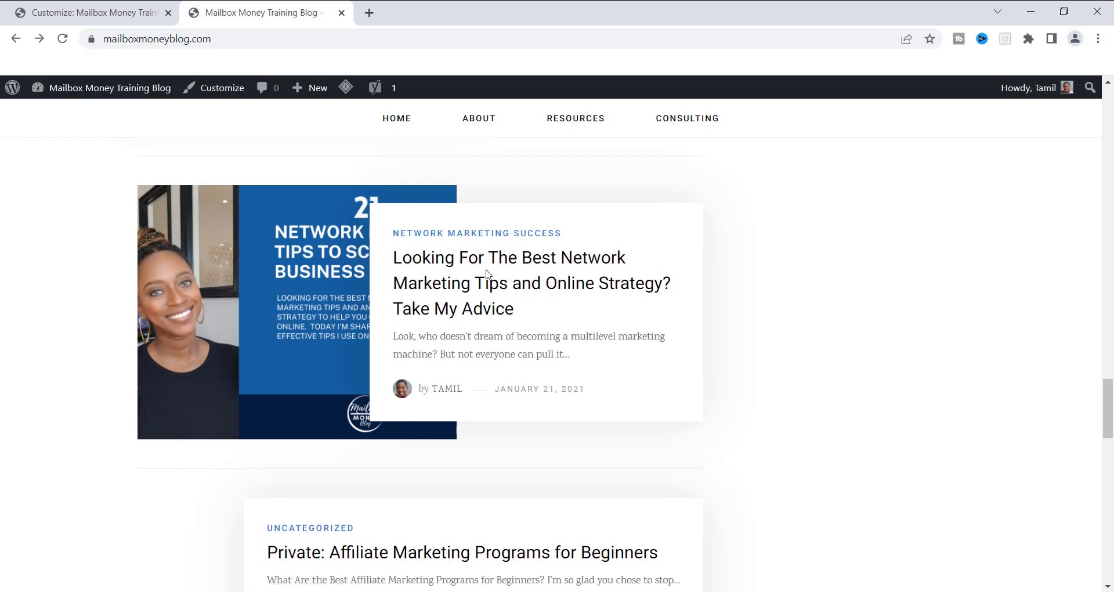
{"action": "left_click", "coordinate": [399, 253]}
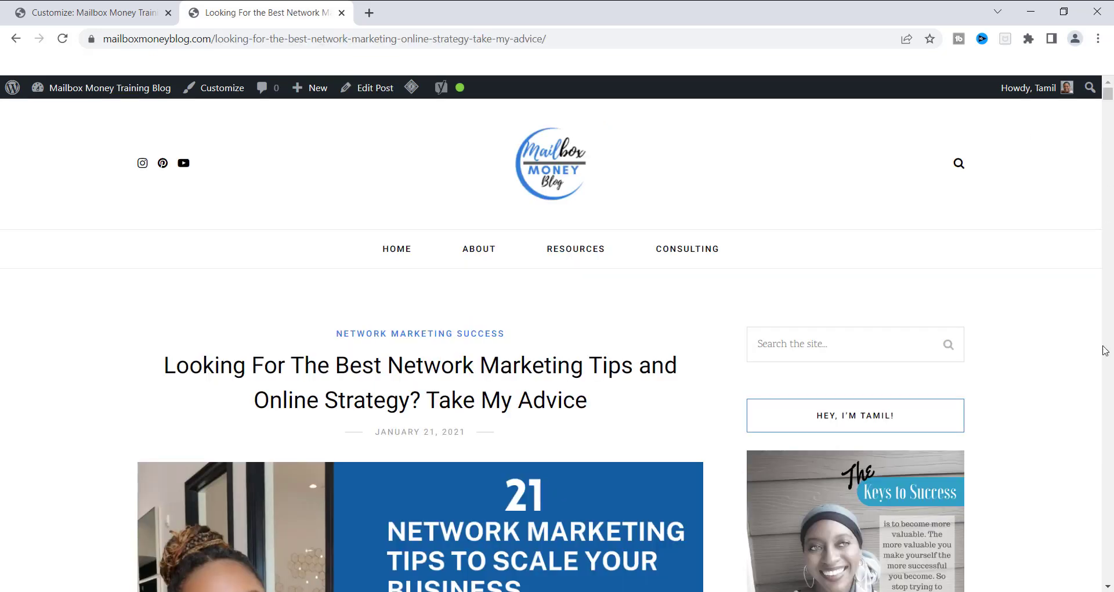
{"action": "left_click", "coordinate": [1108, 587]}
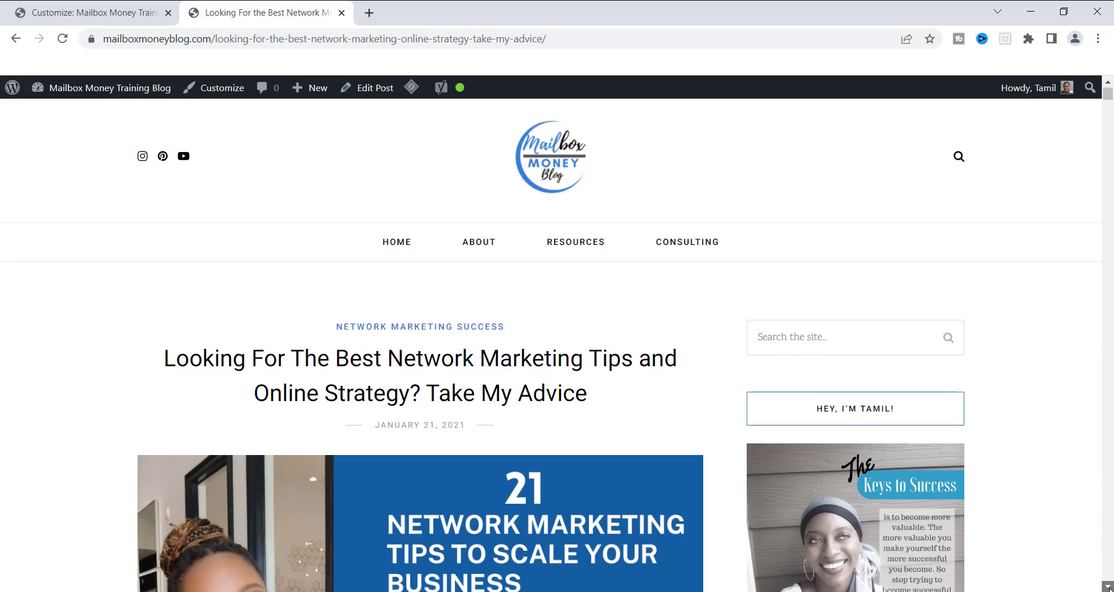
{"action": "left_click_drag", "start_coordinate": [1108, 587], "coordinate": [1107, 587]}
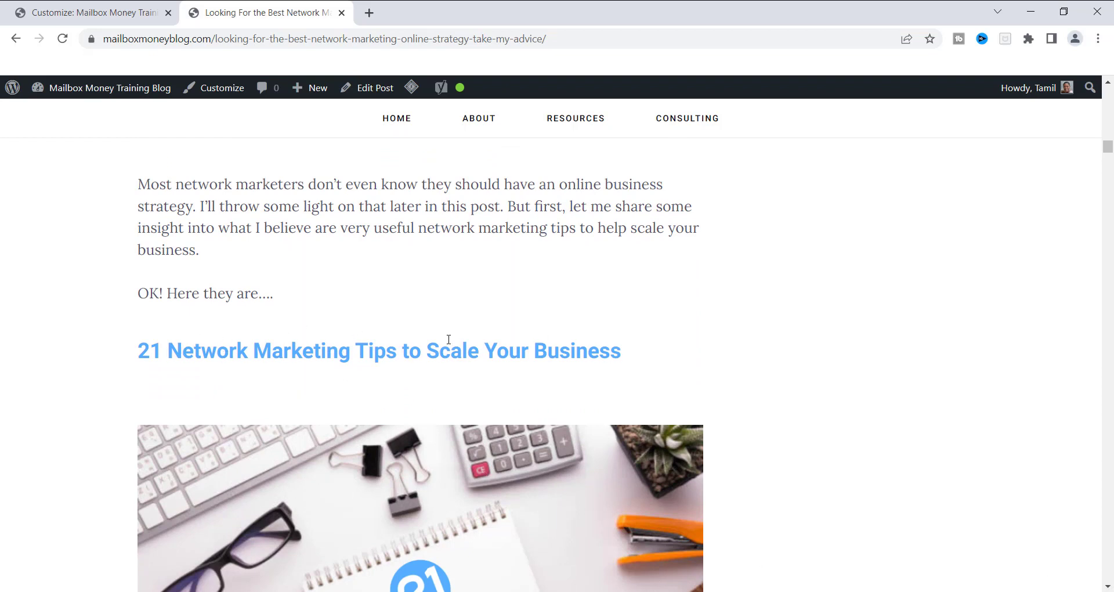
Scroll the Customizer through the heading settings: H2 at 40px black, H3 at 36px blue.
{"action": "left_click", "coordinate": [59, 13]}
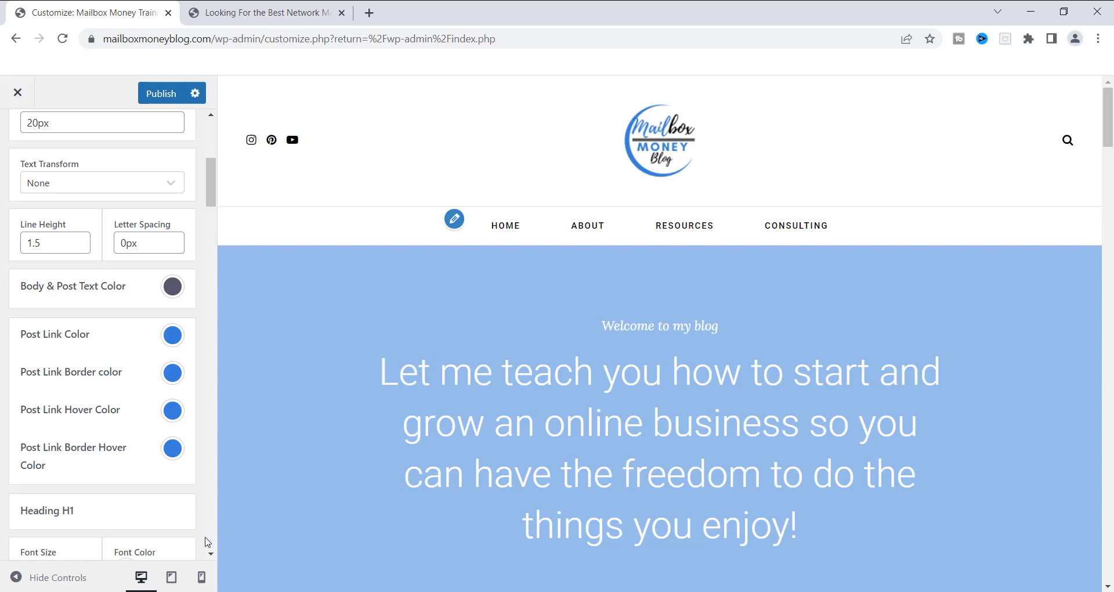
{"action": "scroll", "coordinate": [211, 556], "scroll_direction": "down", "scroll_amount": 3}
{"action": "scroll", "coordinate": [211, 556], "scroll_direction": "down", "scroll_amount": 2}
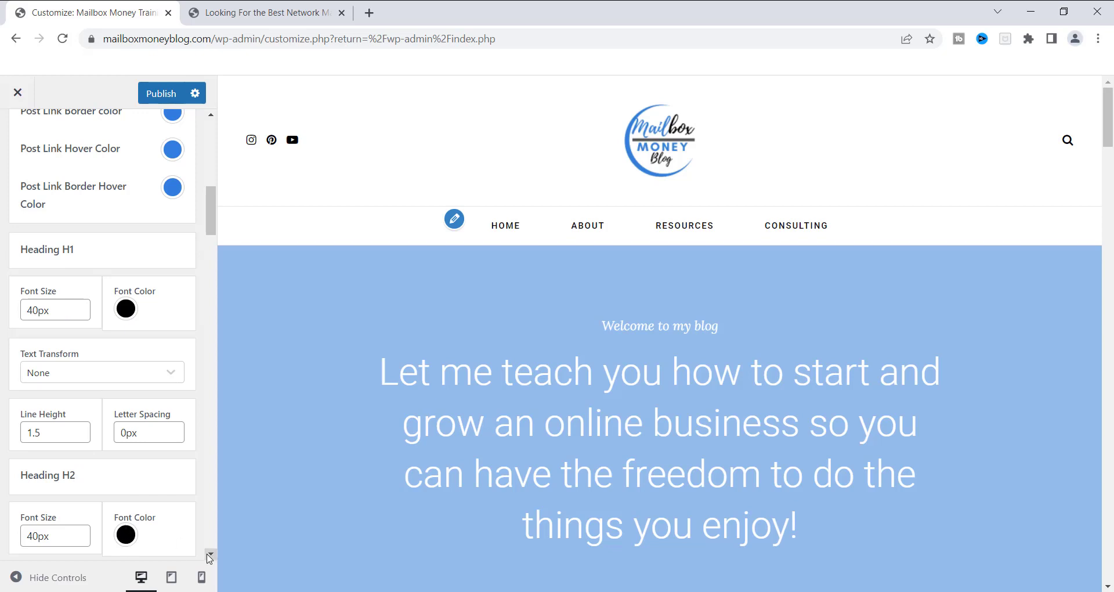
{"action": "scroll", "coordinate": [210, 557], "scroll_direction": "down", "scroll_amount": 1}
{"action": "scroll", "coordinate": [210, 557], "scroll_direction": "down", "scroll_amount": 5}
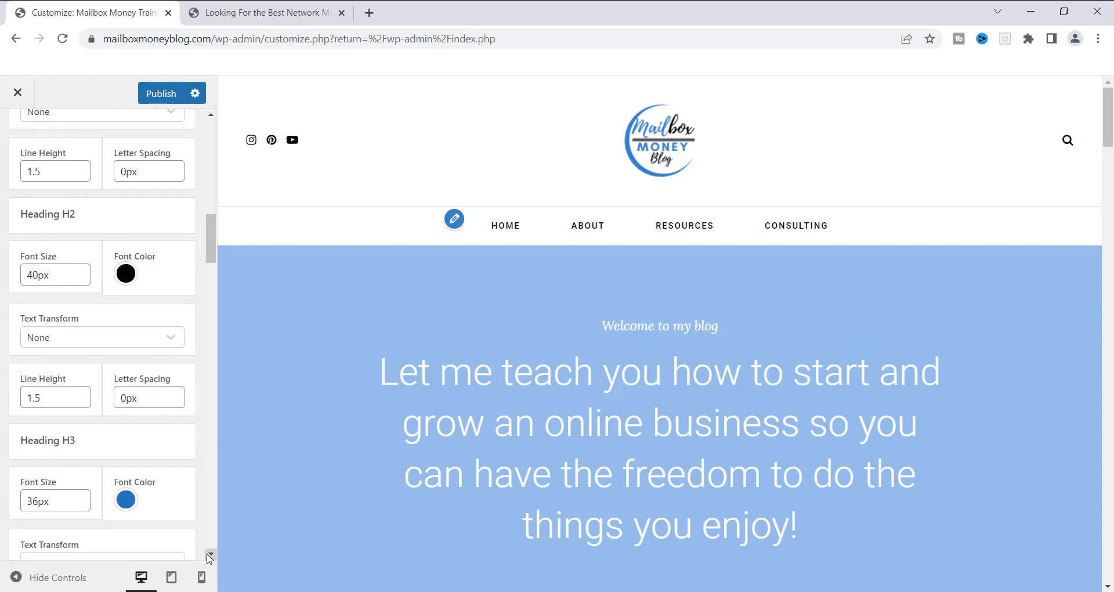
{"action": "scroll", "coordinate": [210, 557], "scroll_direction": "down", "scroll_amount": 2}
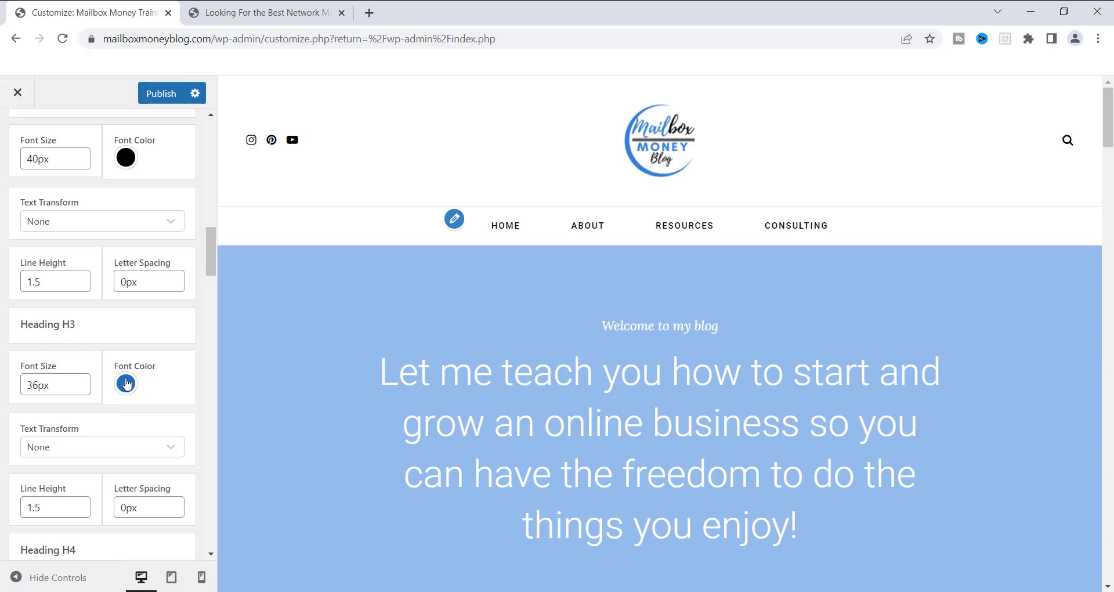
Compare the live post's blue headings, then scroll the Customizer to the 11px uppercase 'Continue Reading' settings.
{"action": "left_click", "coordinate": [251, 14]}
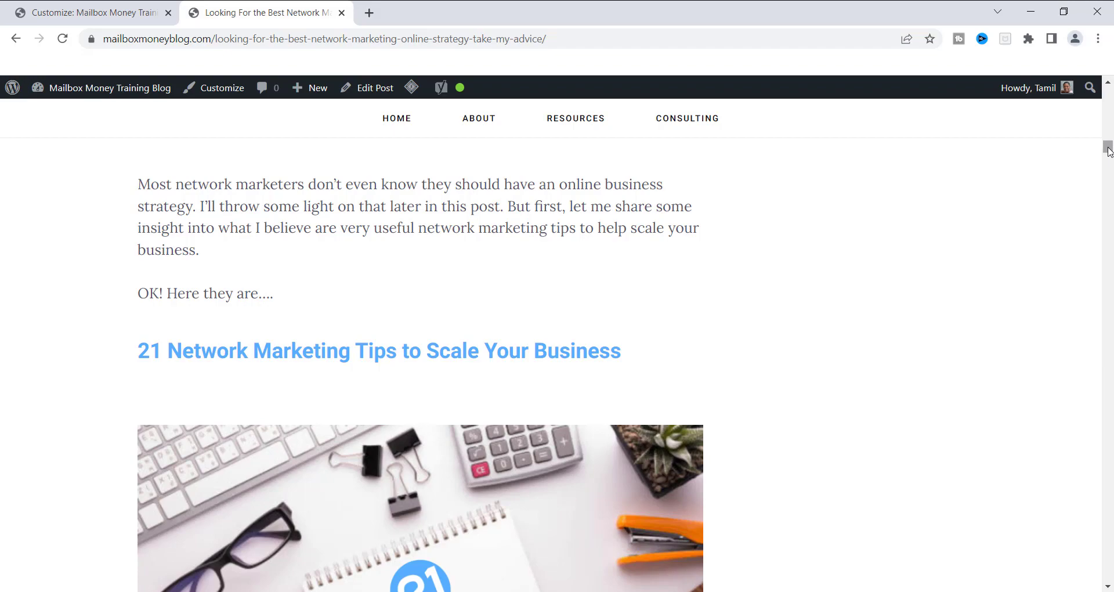
{"action": "left_click_drag", "start_coordinate": [1108, 151], "coordinate": [1110, 196]}
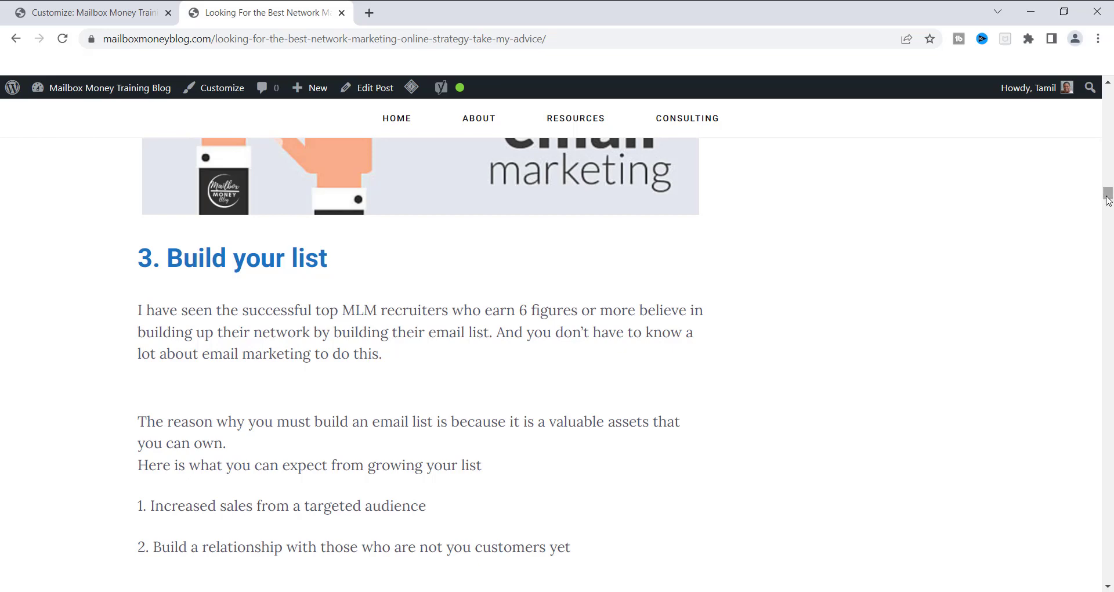
{"action": "left_click_drag", "start_coordinate": [1108, 585], "coordinate": [1107, 585]}
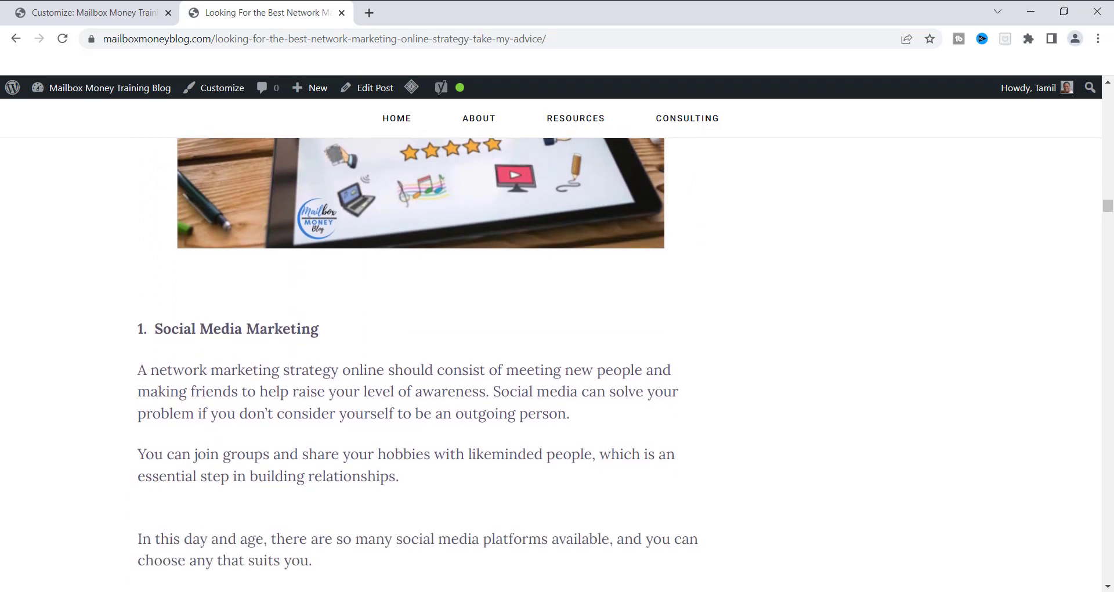
{"action": "left_click_drag", "start_coordinate": [1107, 586], "coordinate": [1107, 585]}
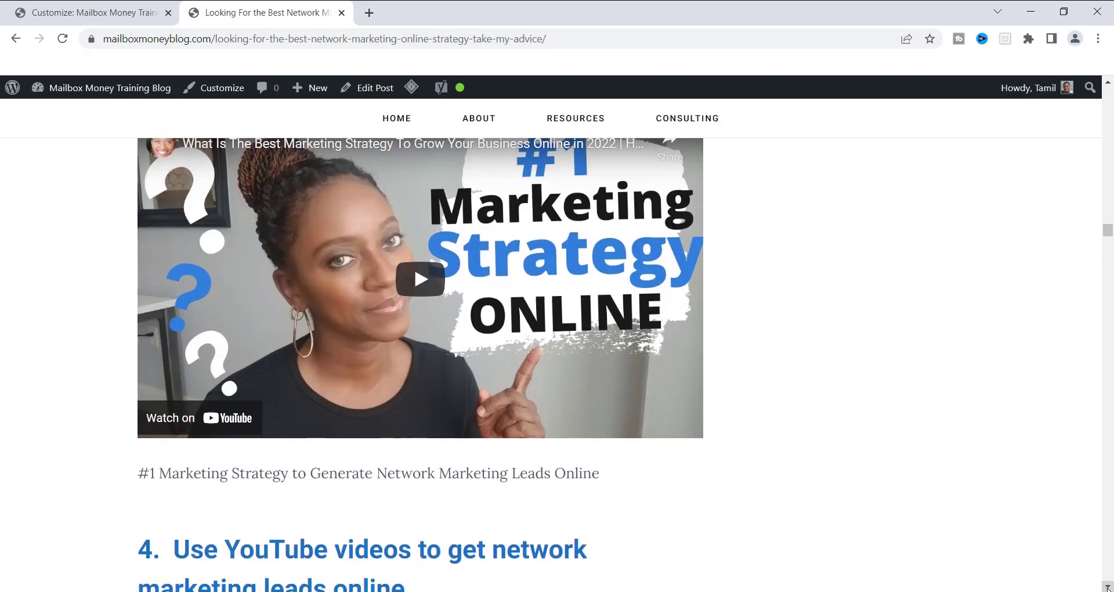
{"action": "left_click", "coordinate": [73, 13]}
{"action": "left_click_drag", "start_coordinate": [212, 245], "coordinate": [214, 335]}
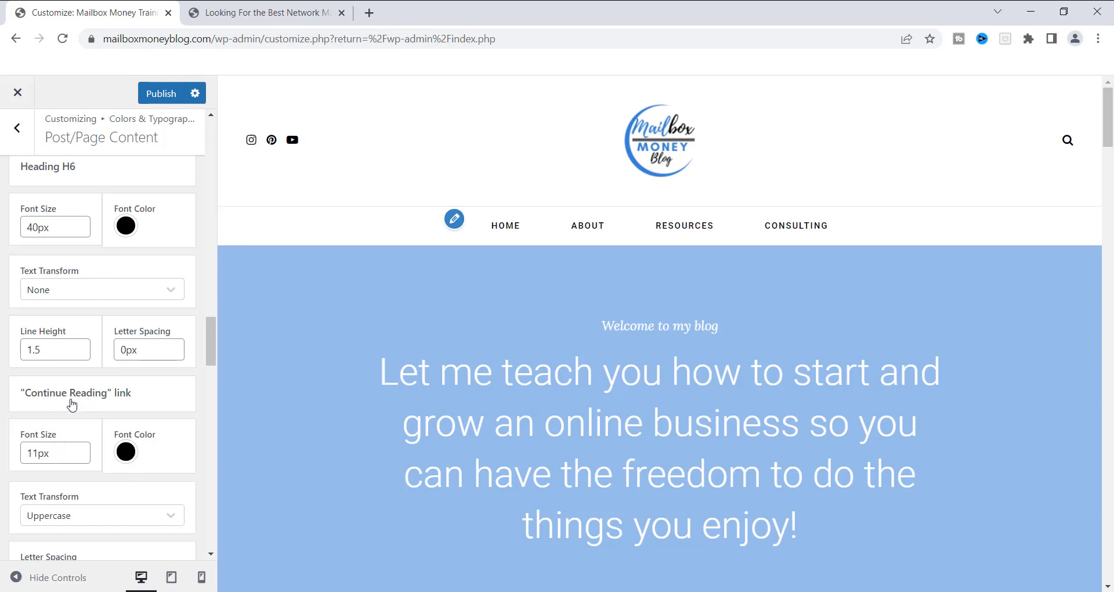
{"action": "left_click", "coordinate": [264, 17]}
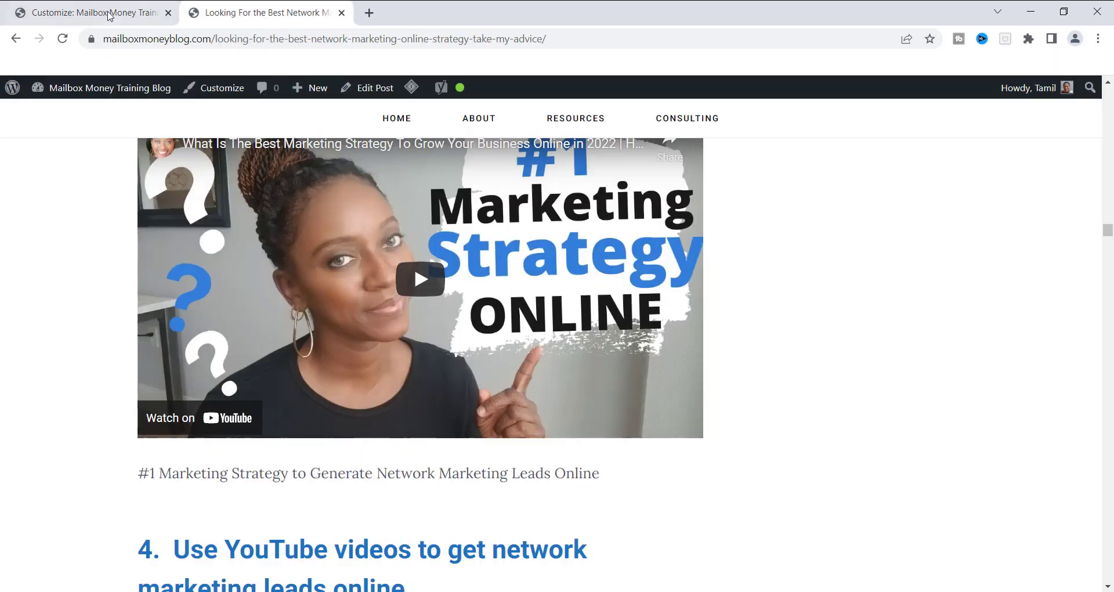
{"action": "left_click", "coordinate": [16, 38]}
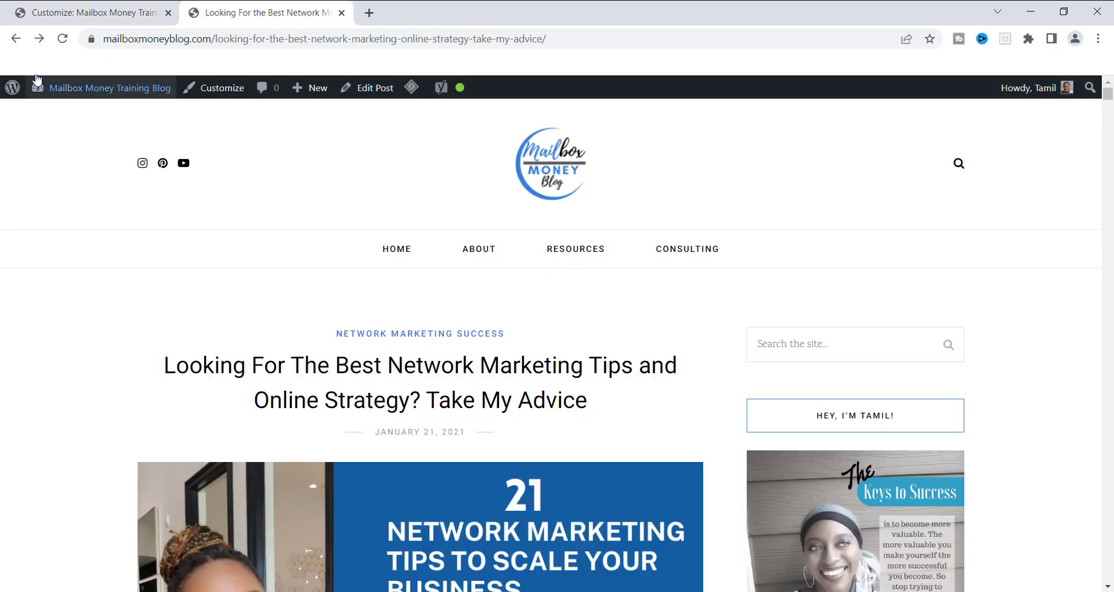
{"action": "left_click", "coordinate": [16, 39]}
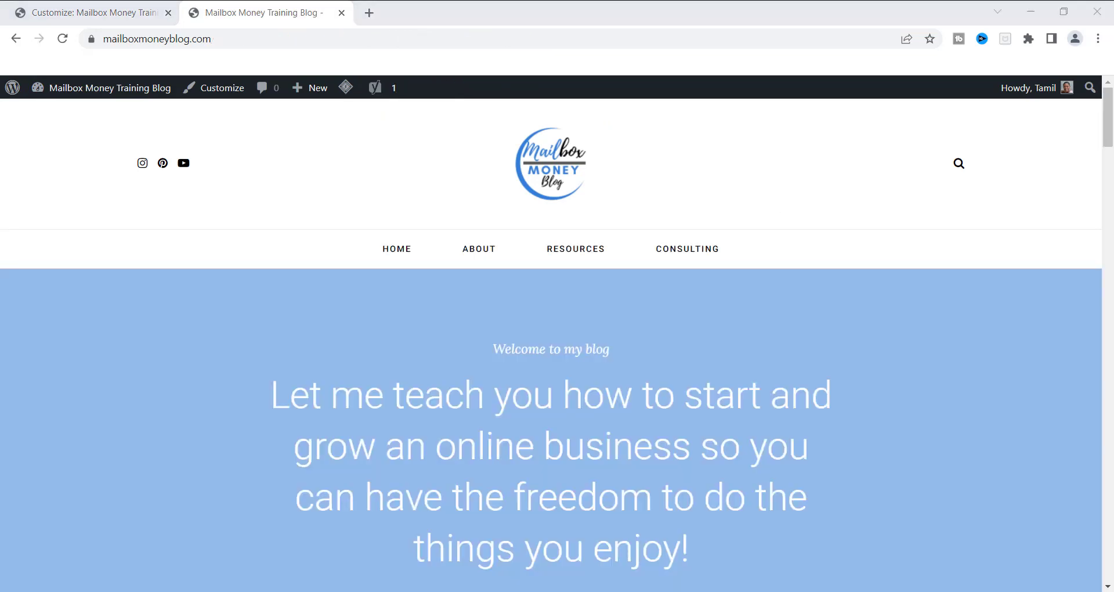
{"action": "scroll", "coordinate": [1108, 127], "scroll_direction": "down", "scroll_amount": 3}
{"action": "left_click_drag", "start_coordinate": [1111, 136], "coordinate": [1111, 282]}
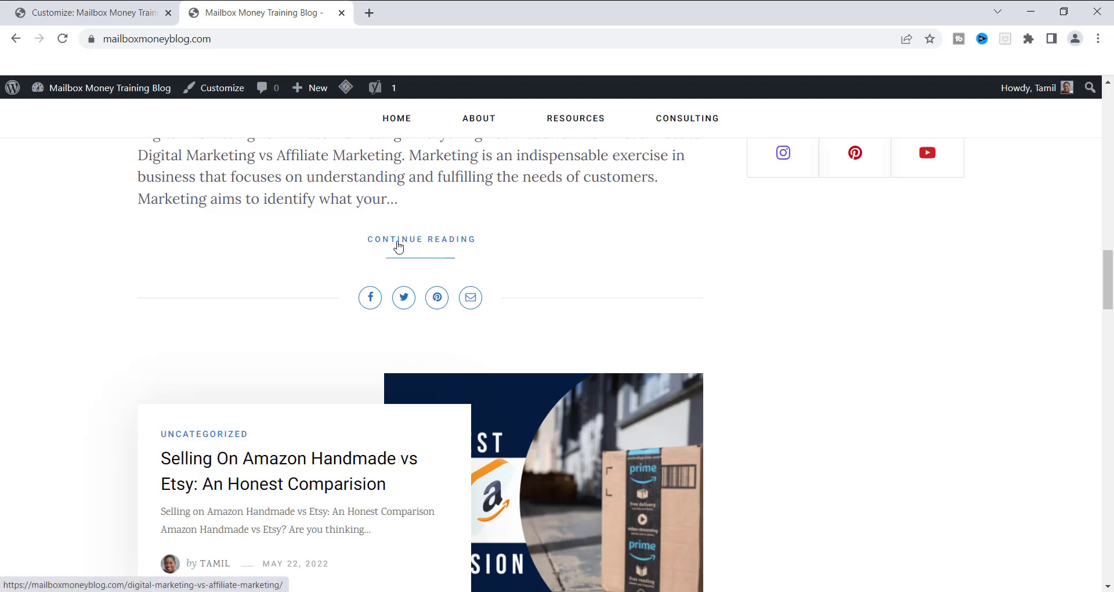
{"action": "left_click", "coordinate": [80, 12]}
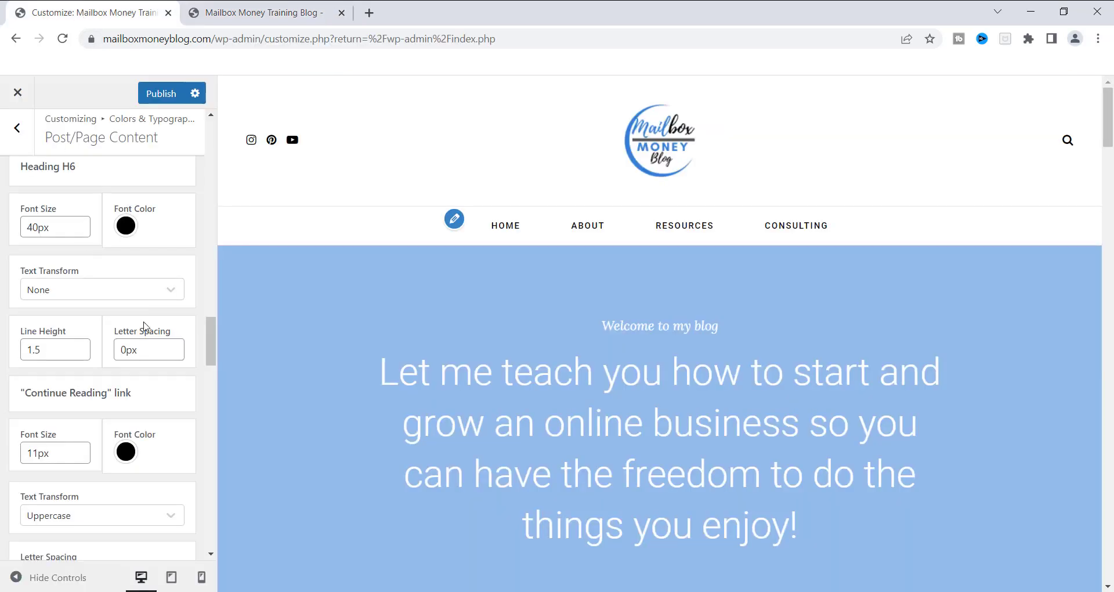
Scroll the Post/Page Content panel, then view the live homepage's uppercase CONTINUE READING link.
{"action": "scroll", "coordinate": [105, 290], "scroll_direction": "up", "scroll_amount": 3}
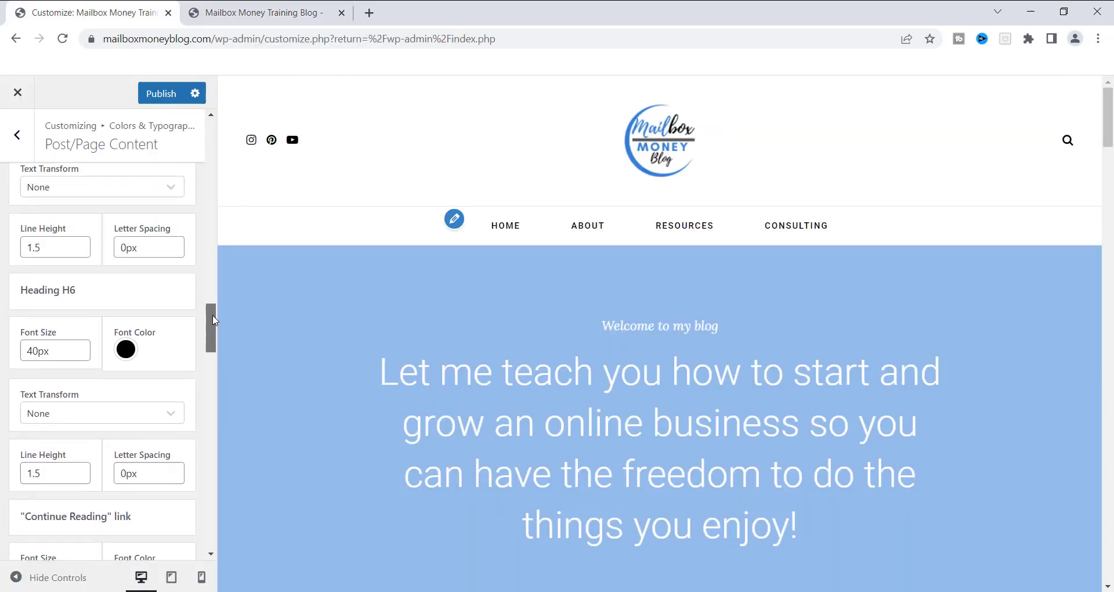
{"action": "scroll", "coordinate": [77, 235], "scroll_direction": "down", "scroll_amount": 5}
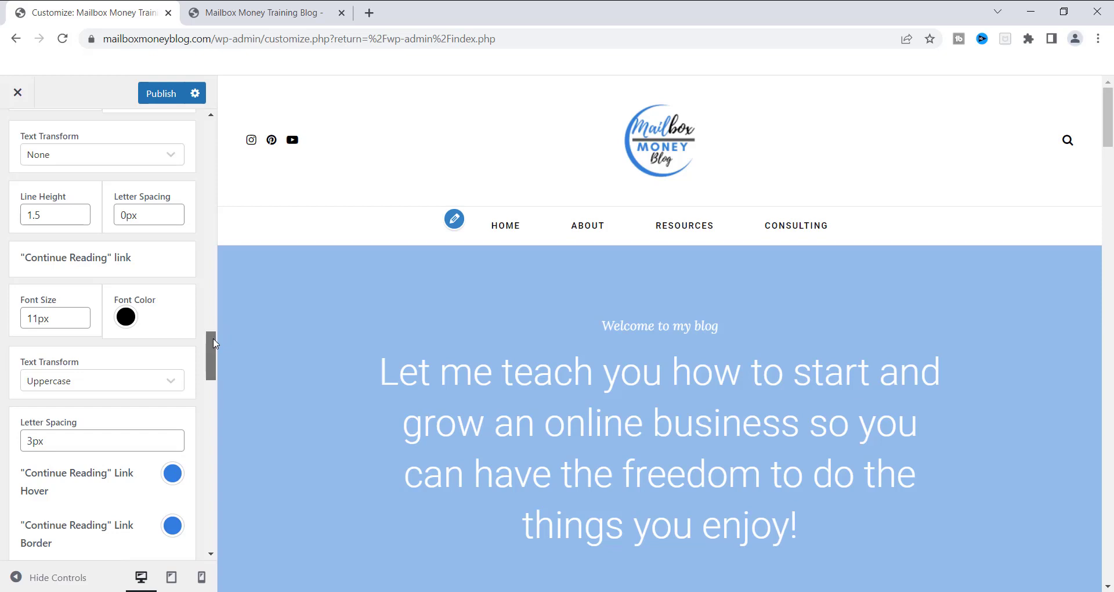
{"action": "left_click_drag", "start_coordinate": [214, 342], "coordinate": [218, 424]}
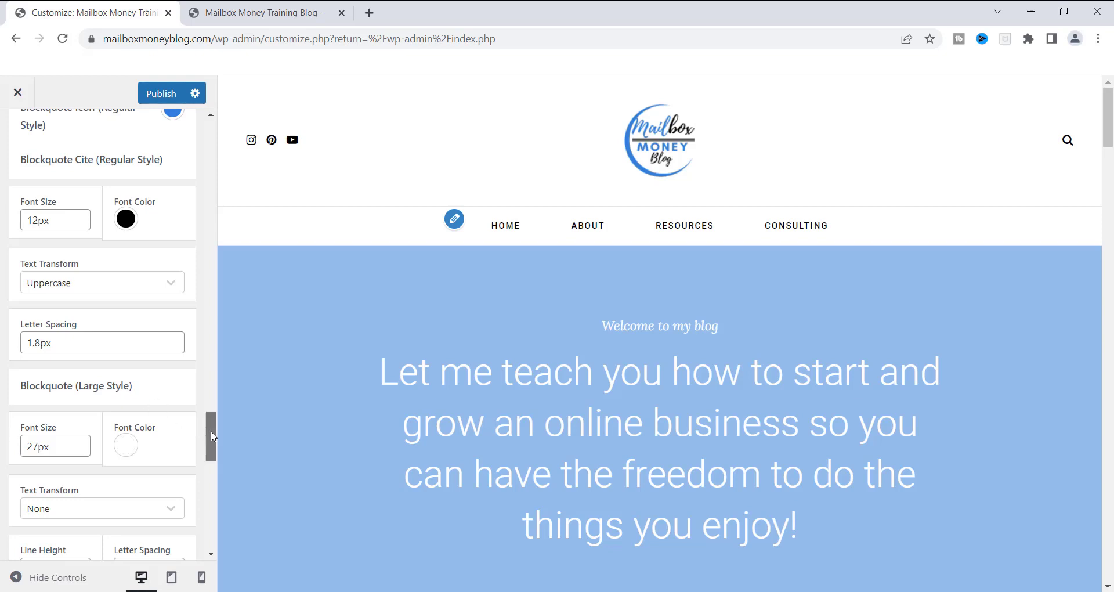
{"action": "left_click_drag", "start_coordinate": [212, 435], "coordinate": [208, 383]}
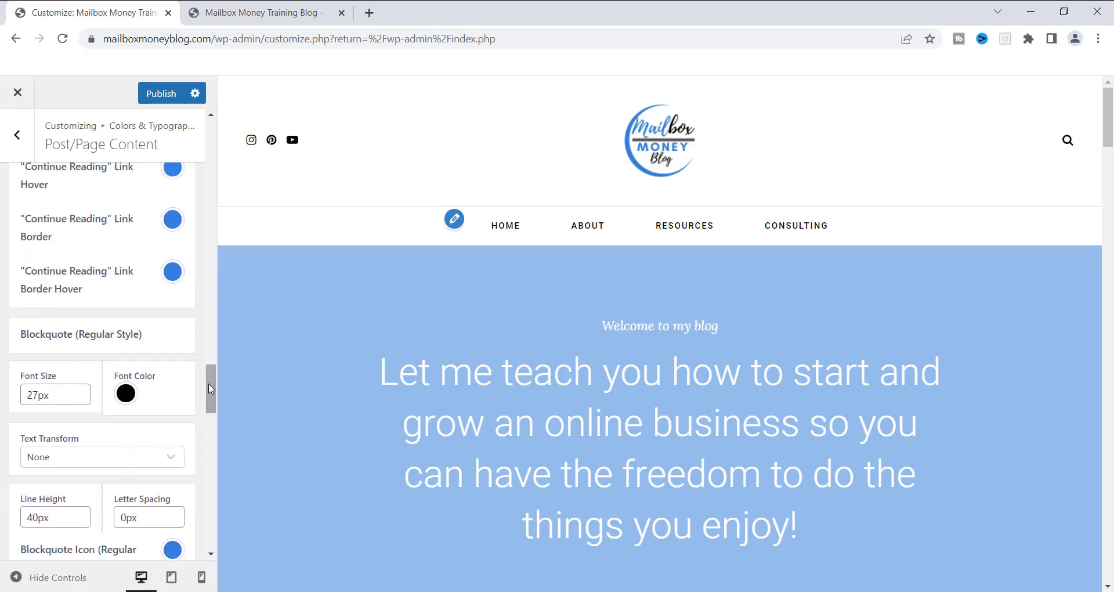
{"action": "left_click", "coordinate": [238, 17]}
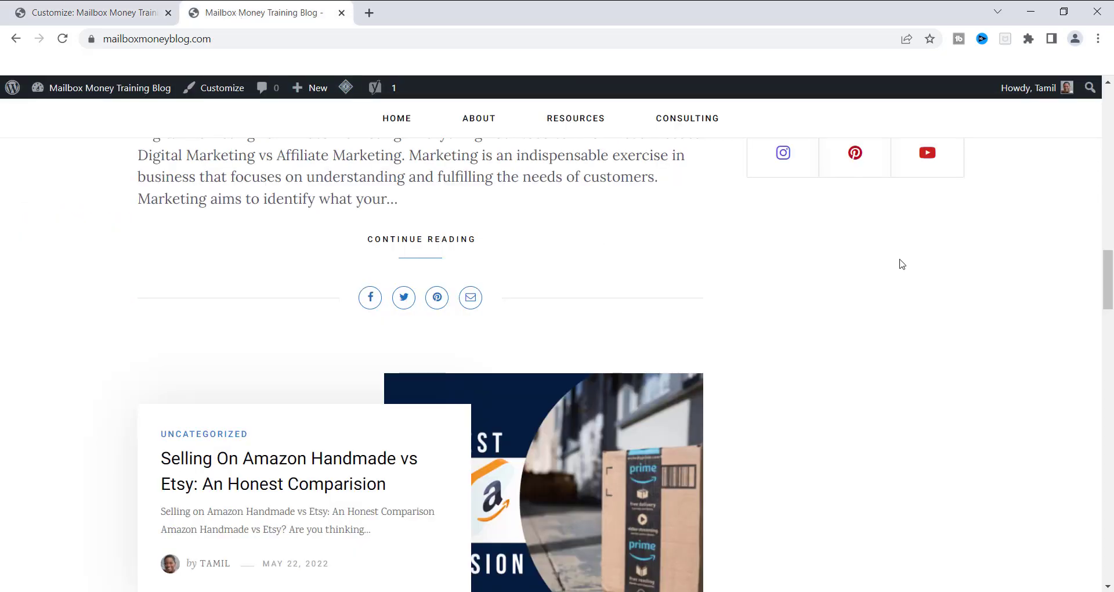
Open the Digital Marketing vs Affiliate Marketing post, dismiss the sign-up popup, view its Table of Contents, then return to the Customizer.
{"action": "left_click_drag", "start_coordinate": [1109, 301], "coordinate": [1076, 241]}
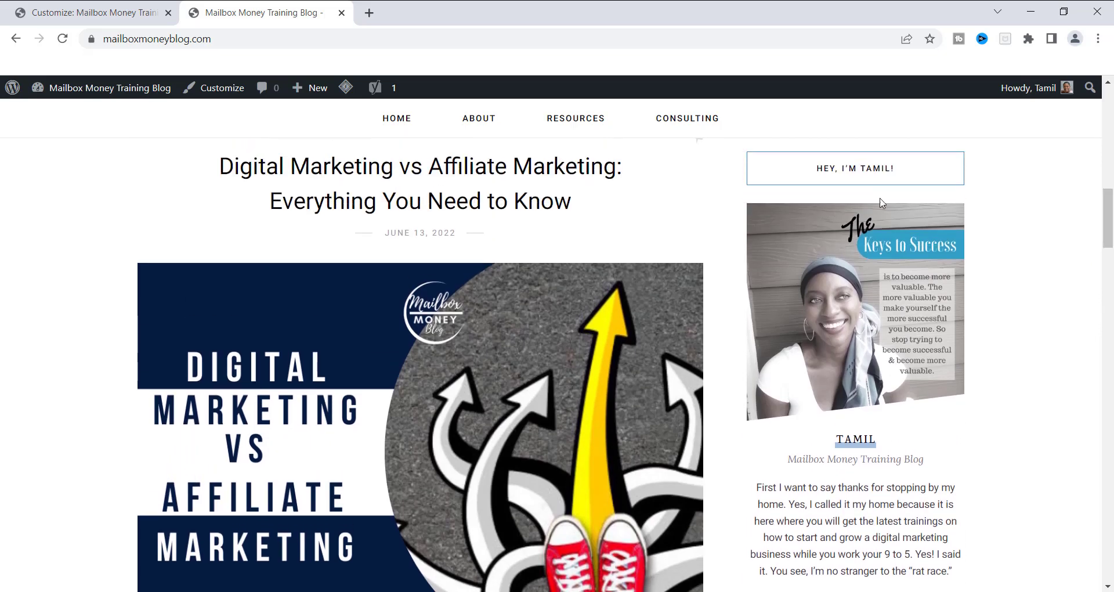
{"action": "left_click", "coordinate": [425, 167]}
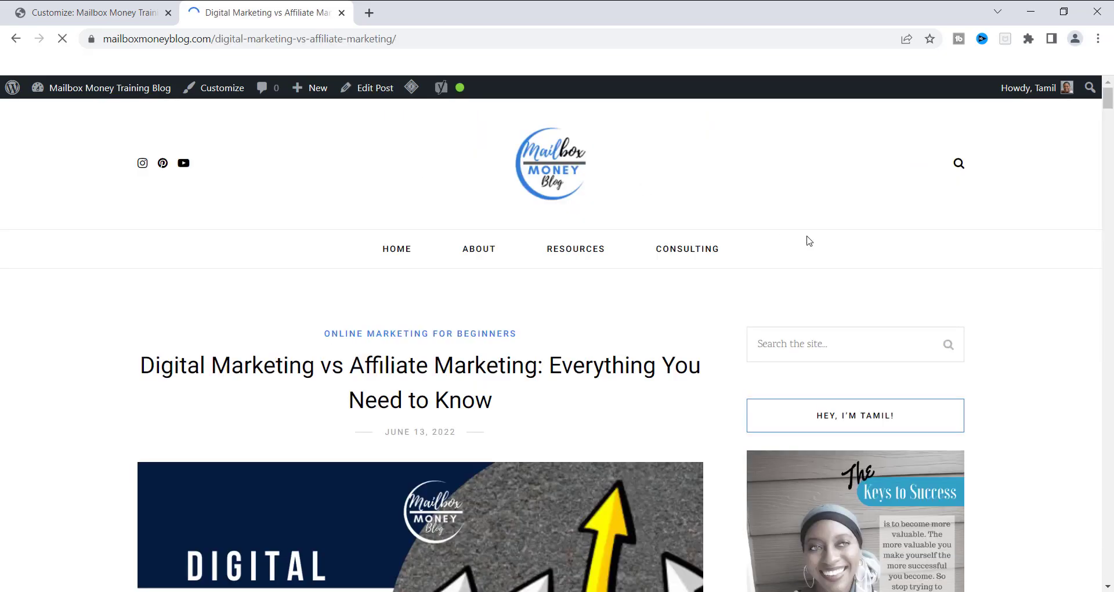
{"action": "left_click", "coordinate": [704, 125]}
{"action": "left_click_drag", "start_coordinate": [1107, 102], "coordinate": [1108, 130]}
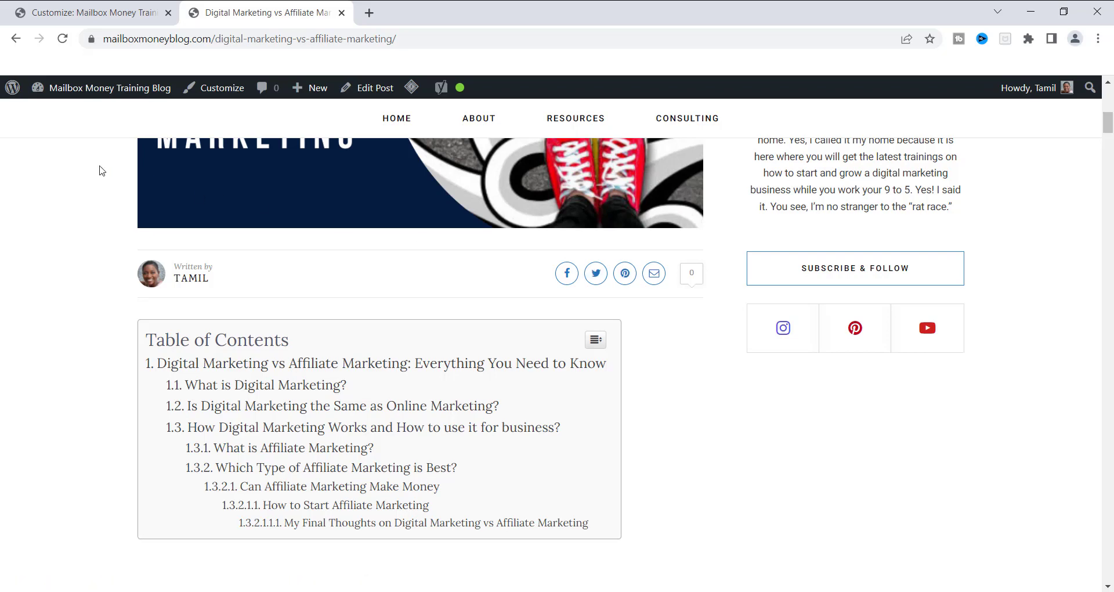
{"action": "left_click", "coordinate": [85, 13]}
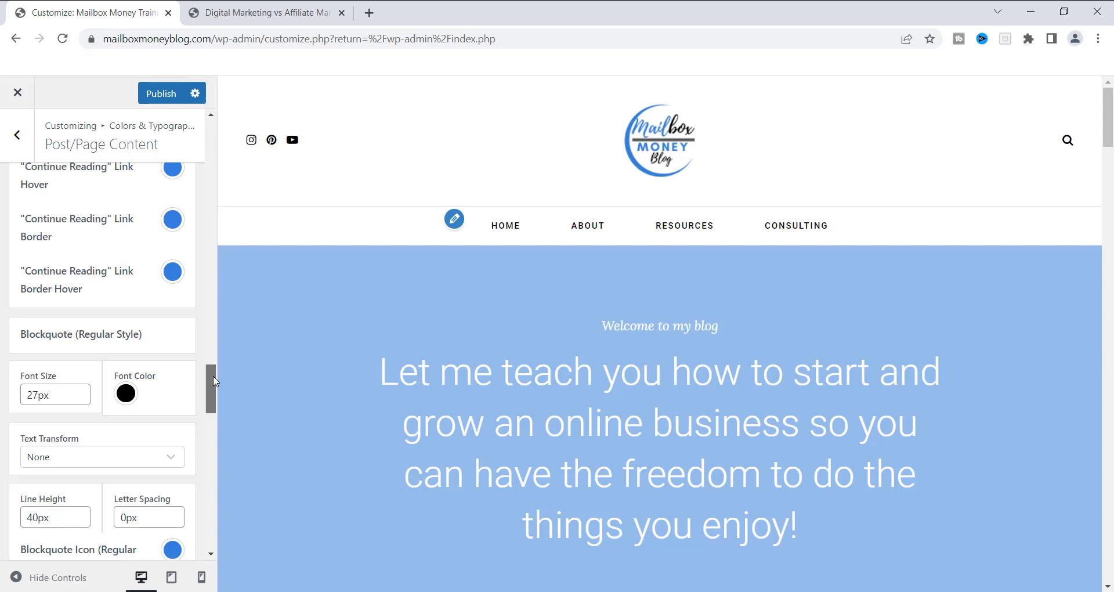
Scroll through the Post/Page Content settings, then back out three levels to the top-level Customizer menu.
{"action": "scroll", "coordinate": [215, 385], "scroll_direction": "down", "scroll_amount": 1}
{"action": "left_click_drag", "start_coordinate": [214, 386], "coordinate": [224, 465]}
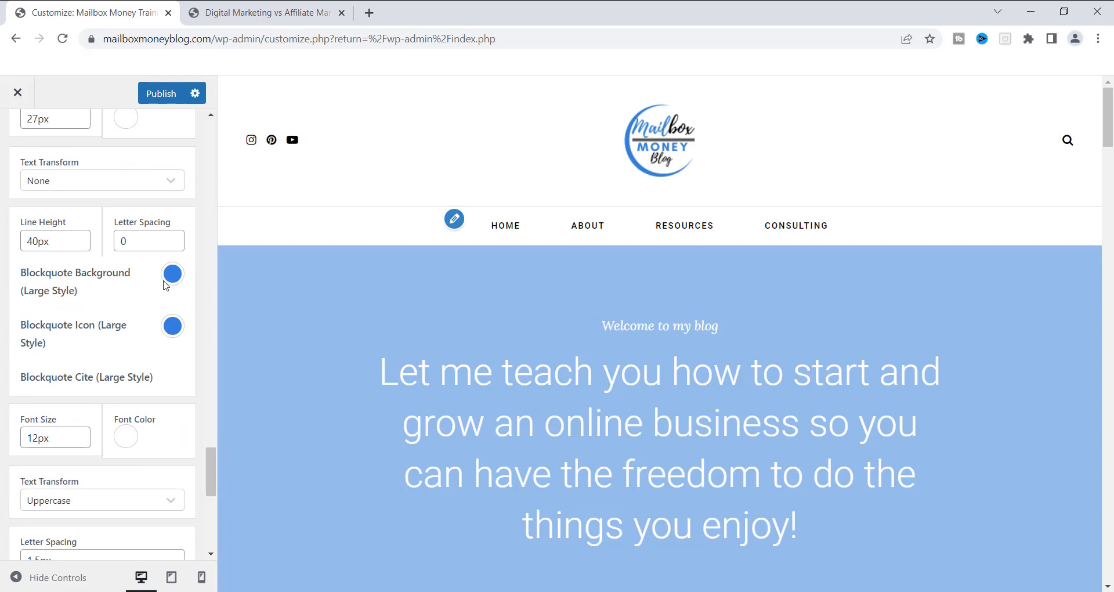
{"action": "left_click_drag", "start_coordinate": [213, 477], "coordinate": [220, 518]}
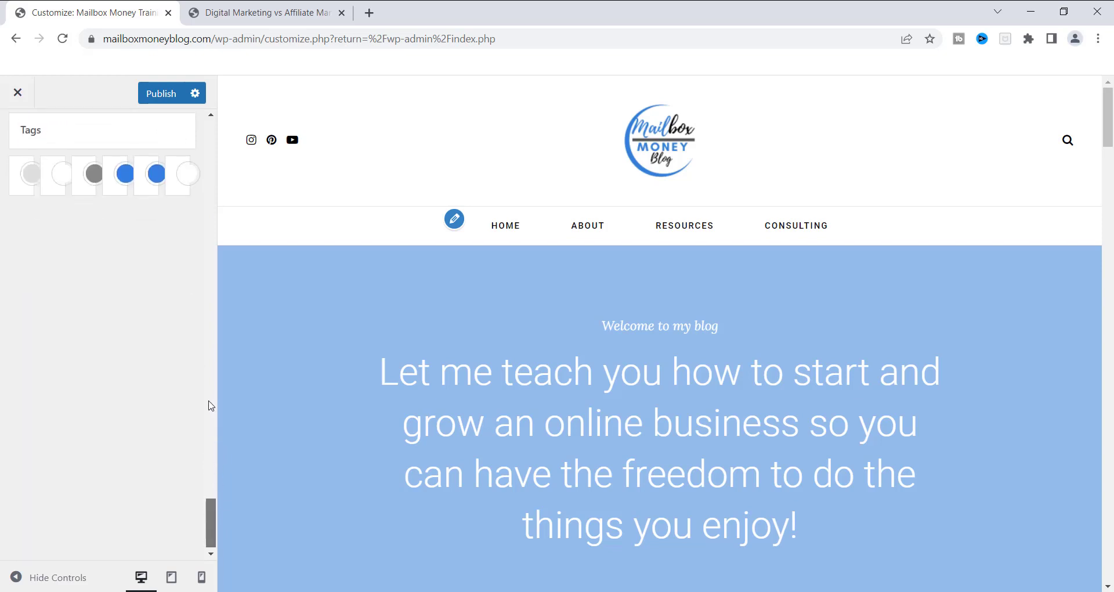
{"action": "scroll", "coordinate": [200, 301], "scroll_direction": "up", "scroll_amount": 20}
{"action": "scroll", "coordinate": [189, 195], "scroll_direction": "up", "scroll_amount": 5}
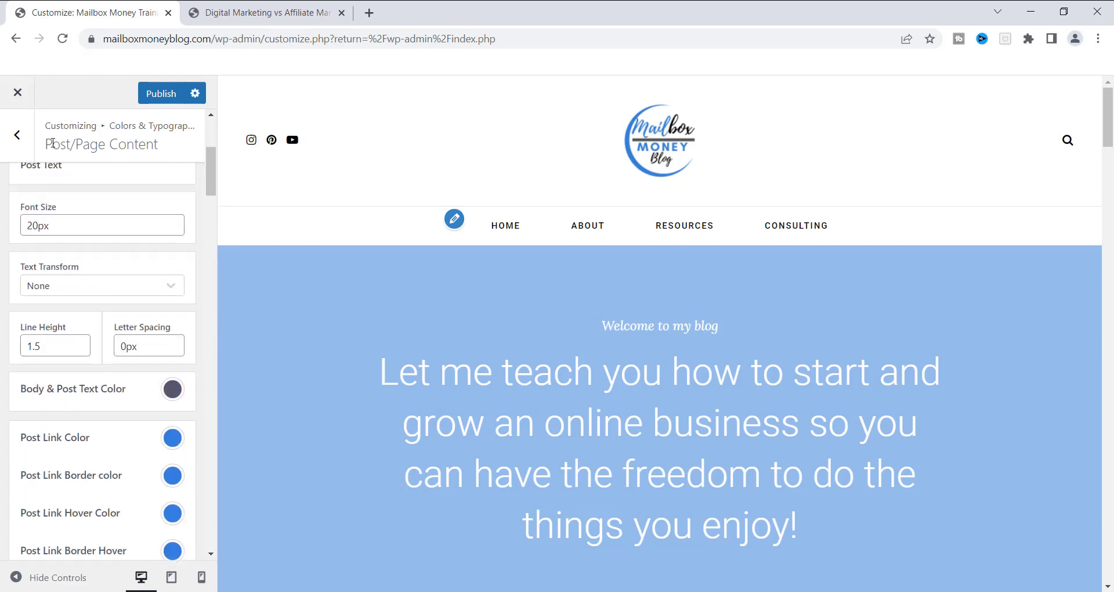
{"action": "left_click", "coordinate": [18, 135]}
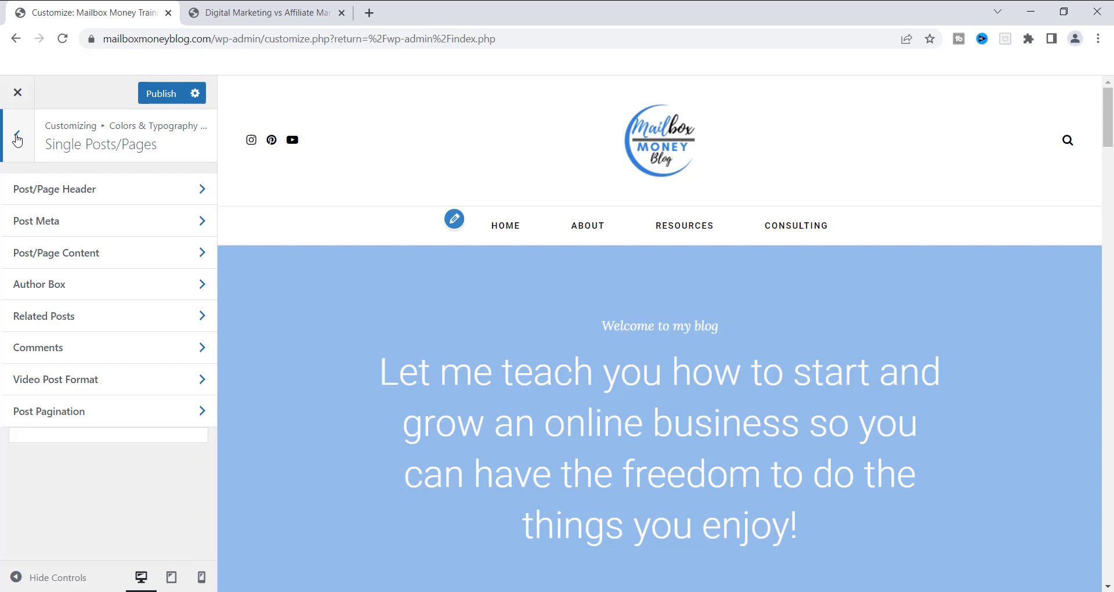
{"action": "left_click", "coordinate": [17, 139]}
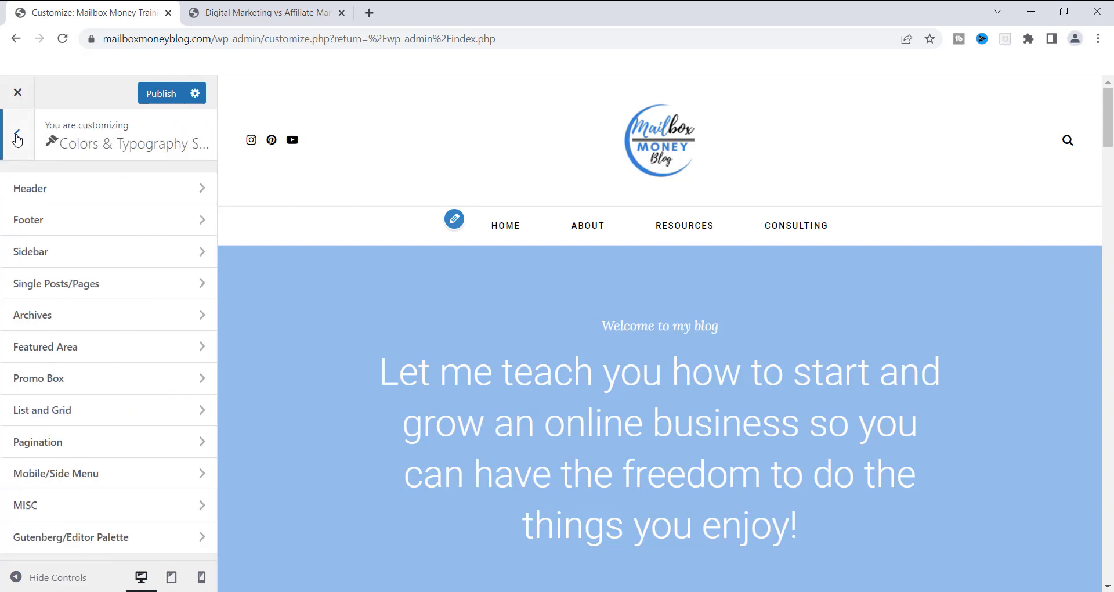
{"action": "left_click", "coordinate": [17, 139]}
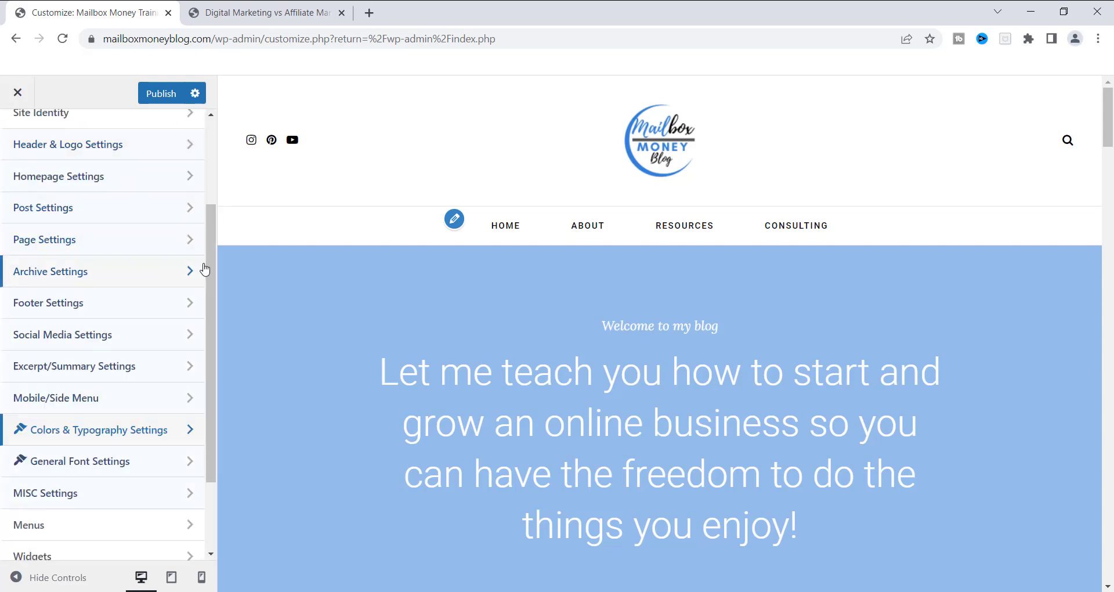
{"action": "left_click_drag", "start_coordinate": [207, 282], "coordinate": [212, 254]}
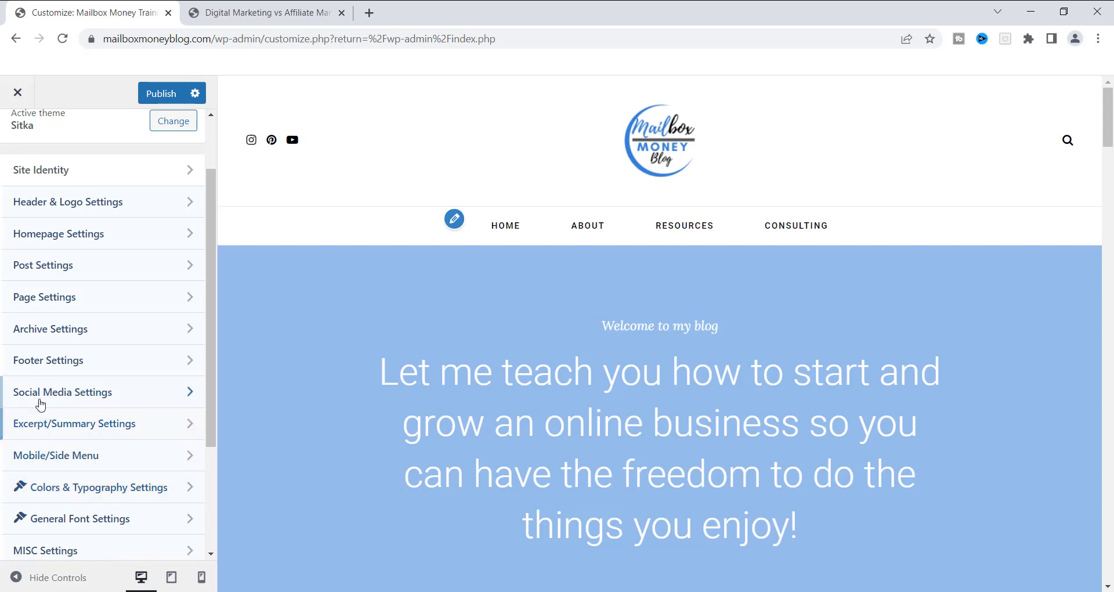
Under Social Media Settings > Social Share Buttons, check the Background Hover colour #1e73be.
{"action": "left_click", "coordinate": [98, 400]}
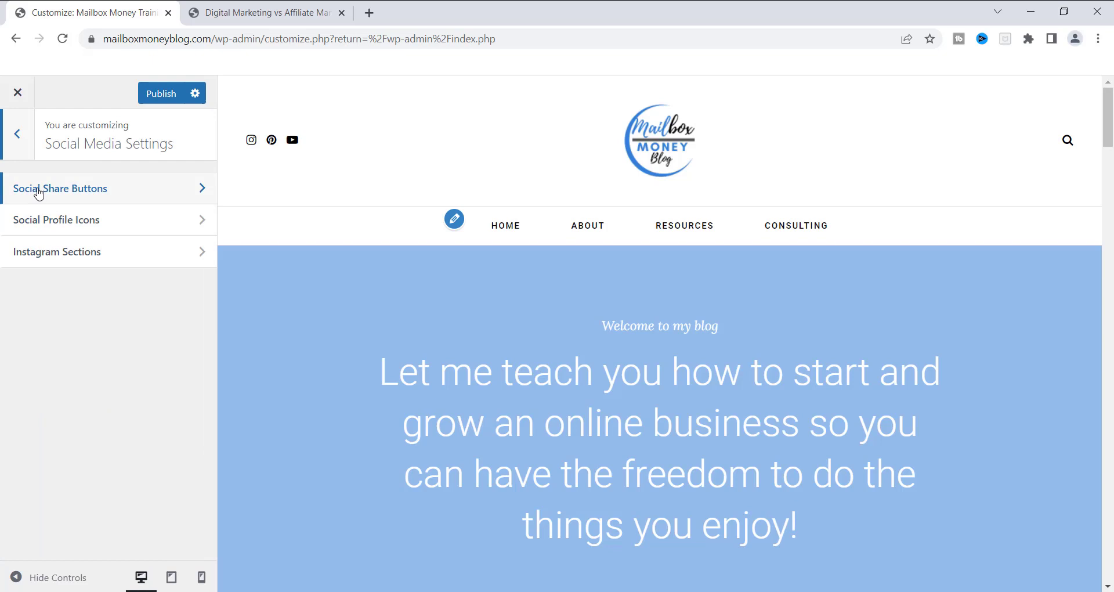
{"action": "left_click", "coordinate": [93, 187]}
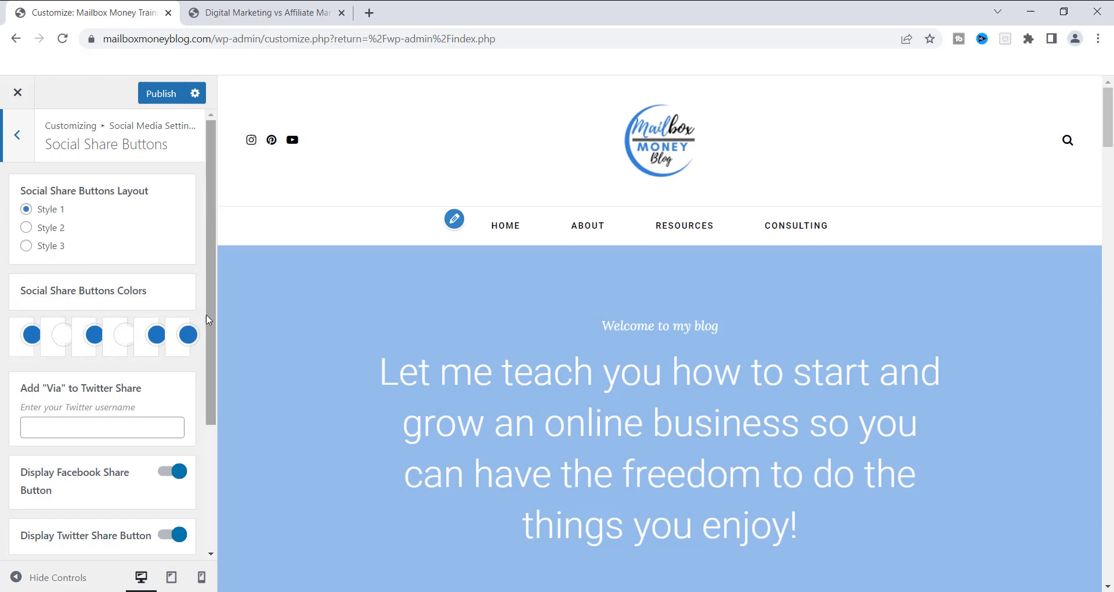
{"action": "left_click_drag", "start_coordinate": [209, 284], "coordinate": [191, 316]}
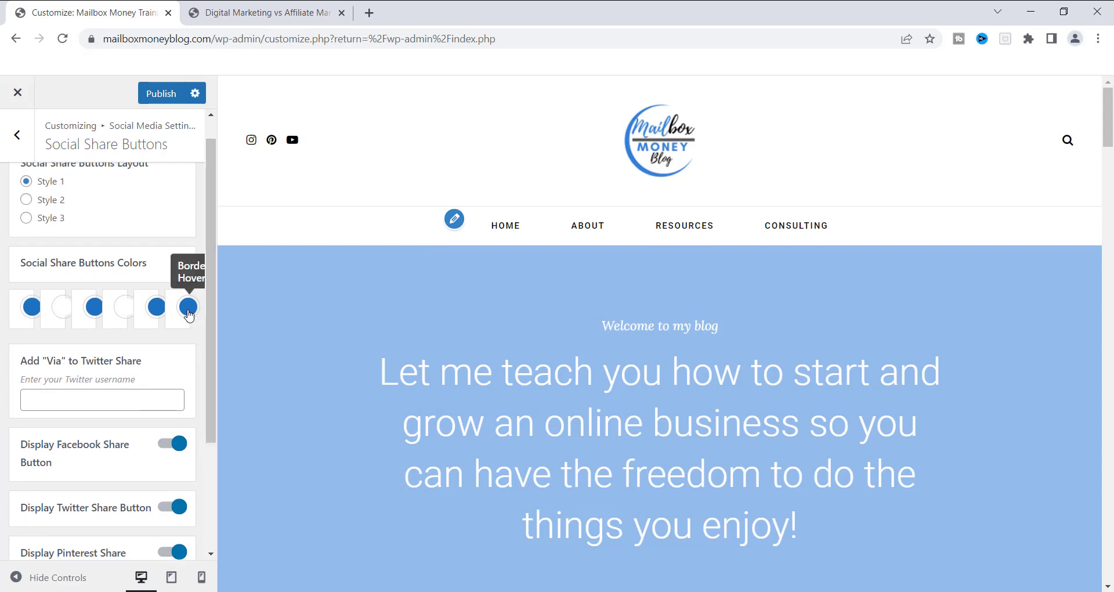
{"action": "left_click", "coordinate": [155, 308]}
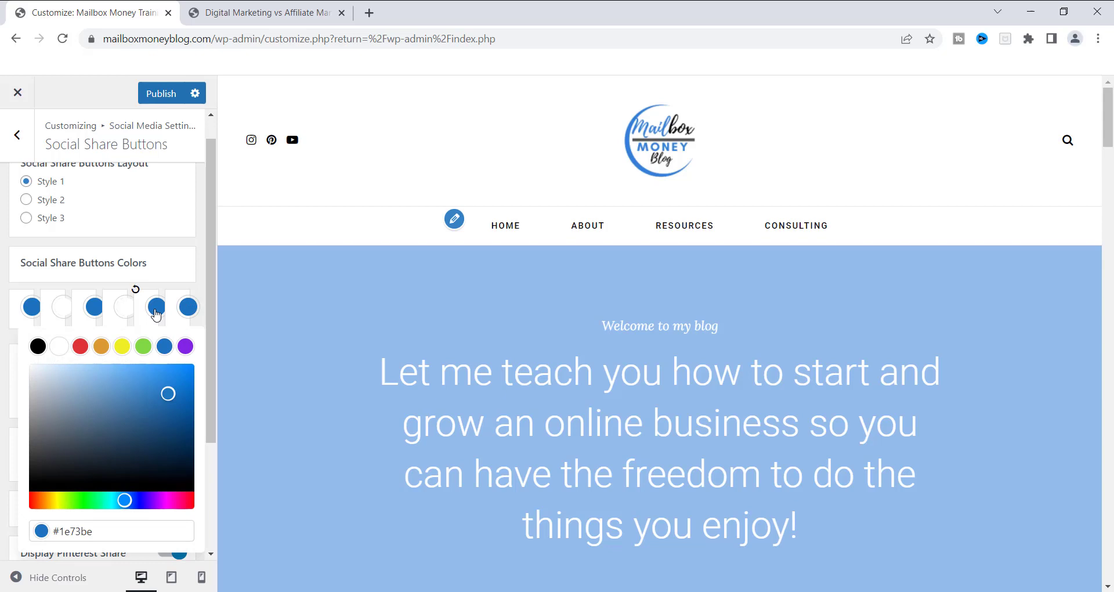
{"action": "left_click", "coordinate": [209, 185]}
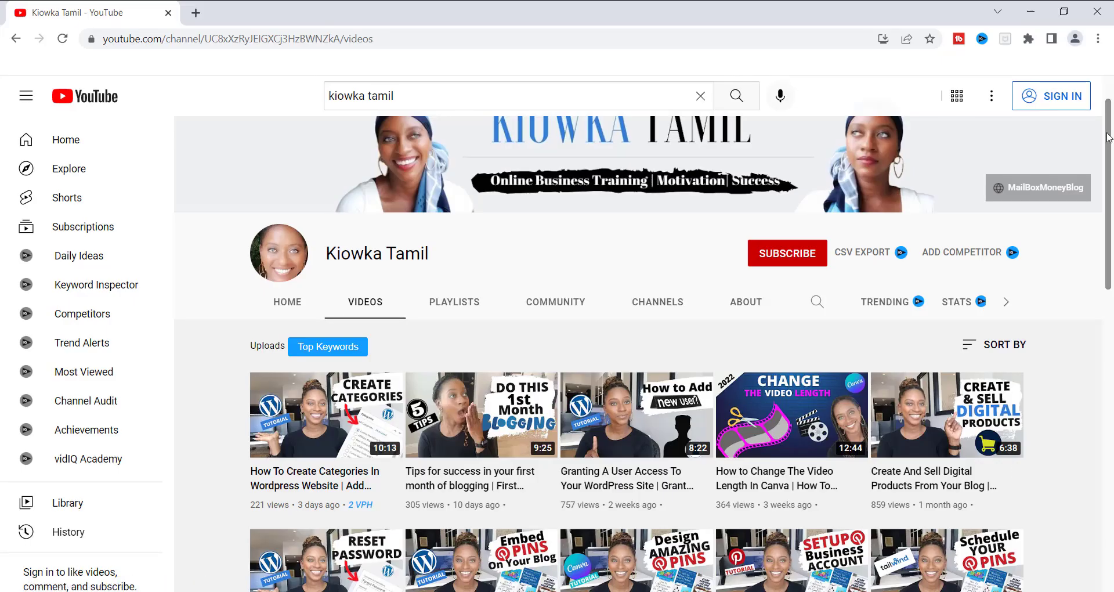
{"action": "left_click_drag", "start_coordinate": [1108, 138], "coordinate": [1111, 199]}
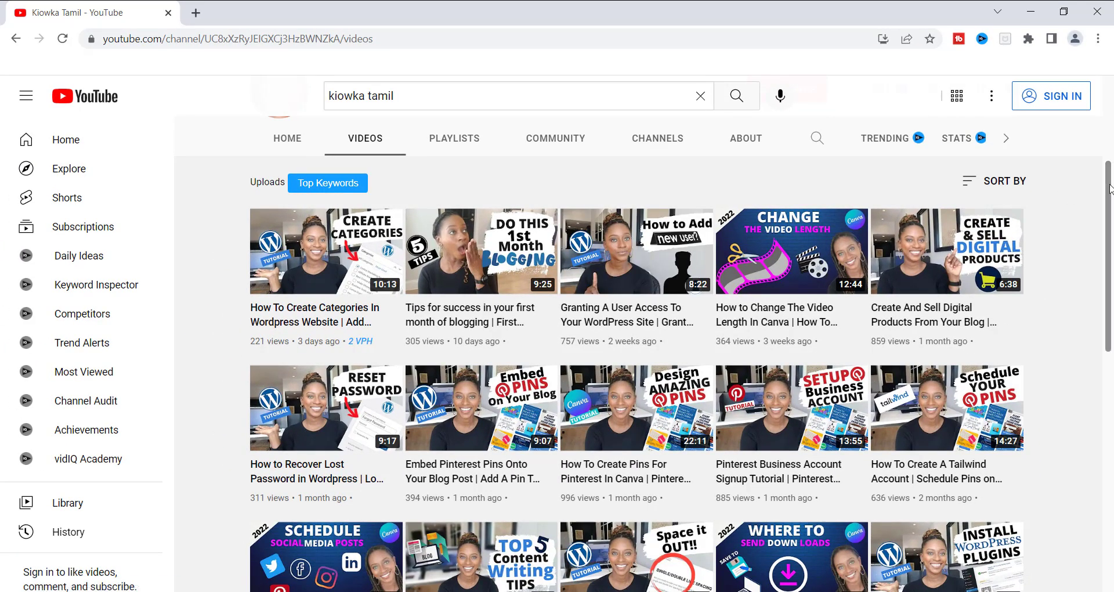
{"action": "left_click_drag", "start_coordinate": [1109, 188], "coordinate": [1110, 238]}
{"action": "scroll", "coordinate": [1112, 256], "scroll_direction": "down", "scroll_amount": 2}
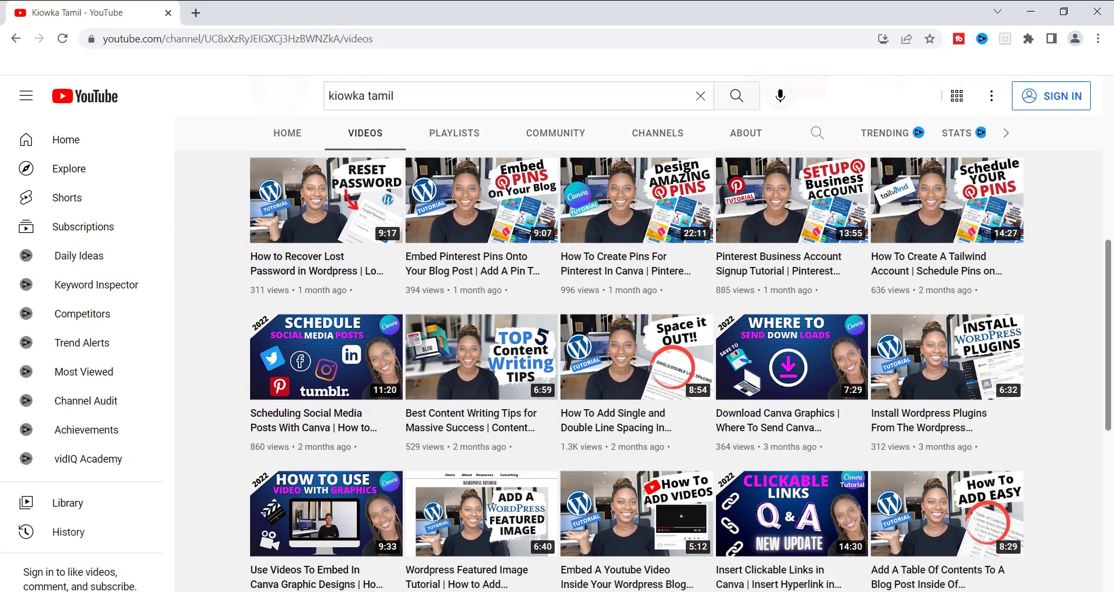
{"action": "scroll", "coordinate": [1112, 290], "scroll_direction": "down", "scroll_amount": 2}
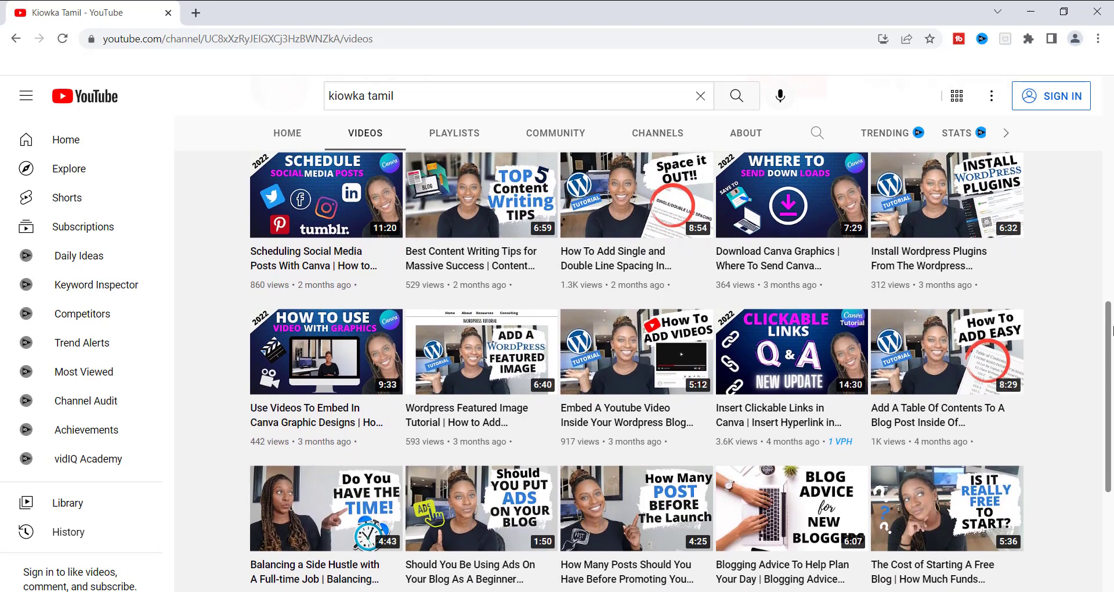
{"action": "left_click_drag", "start_coordinate": [1112, 331], "coordinate": [1111, 371]}
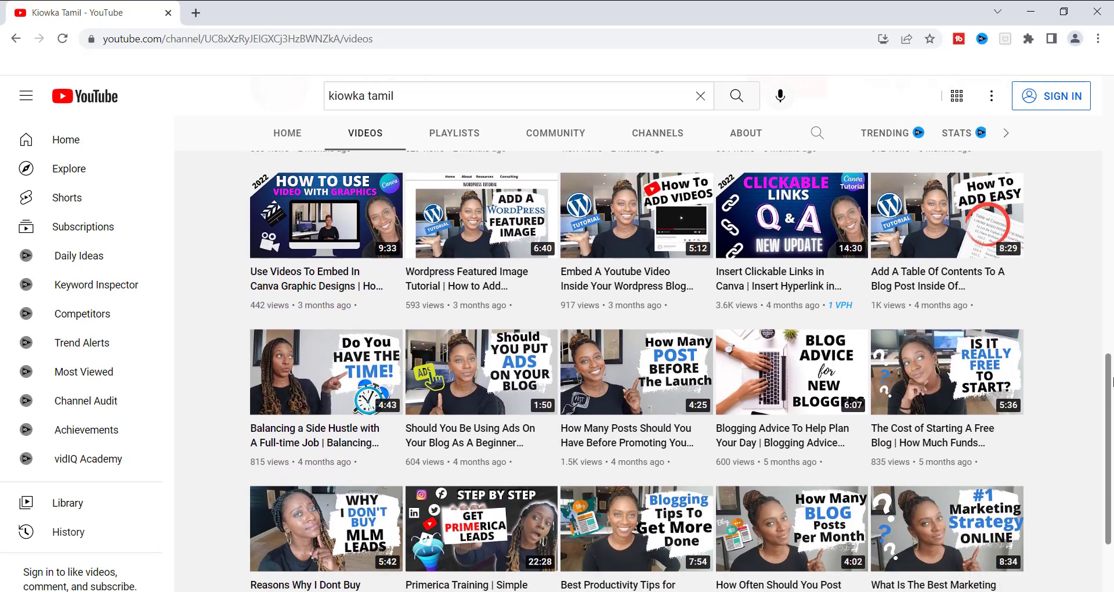